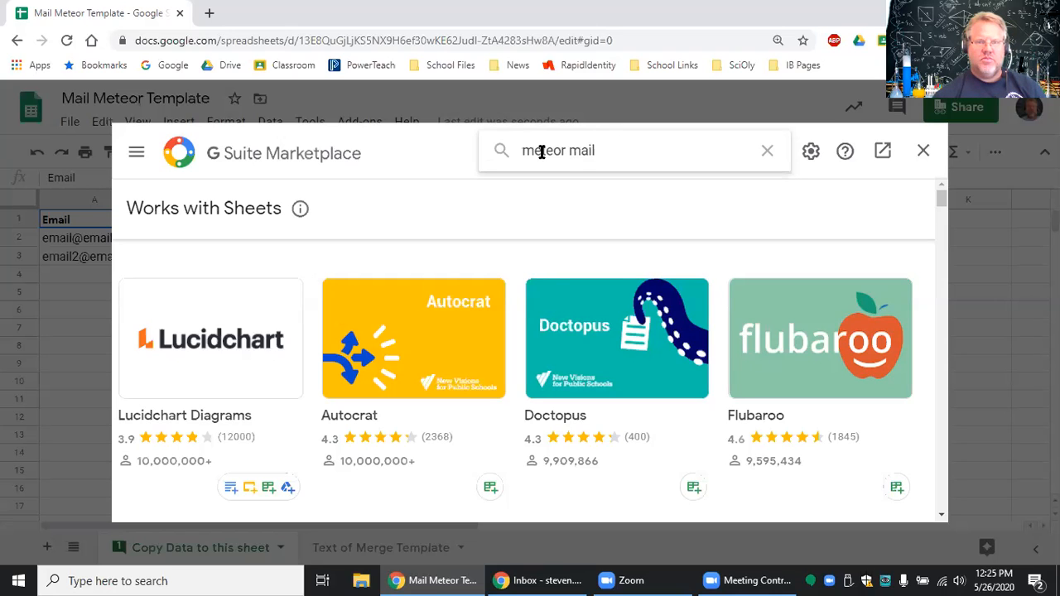
Search the G Suite Marketplace for "meteor mail" and view the Mailmeteor listing, closing the marketplace when done
key(Return)
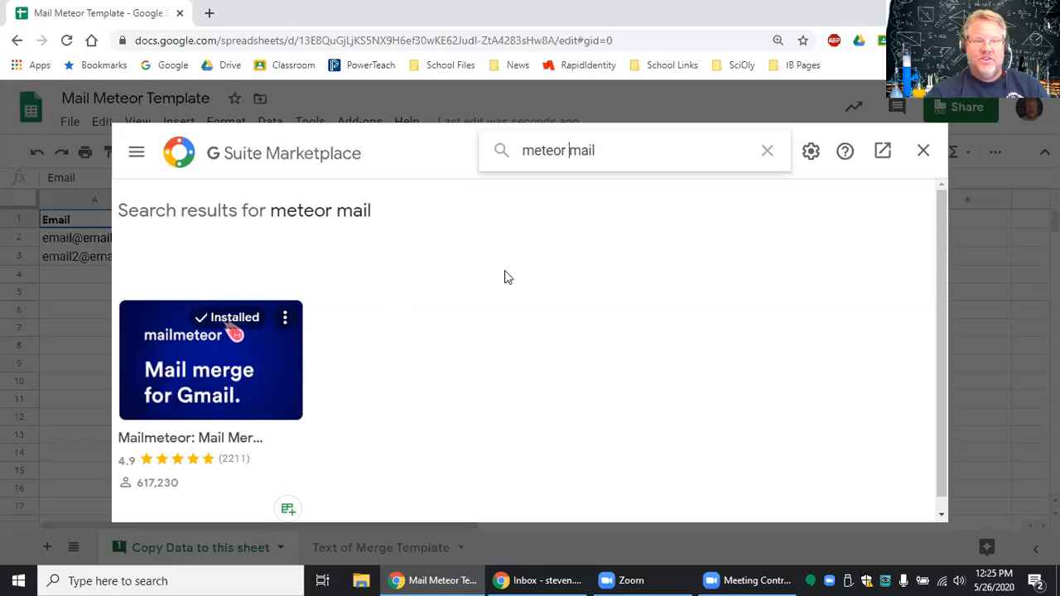
click(242, 348)
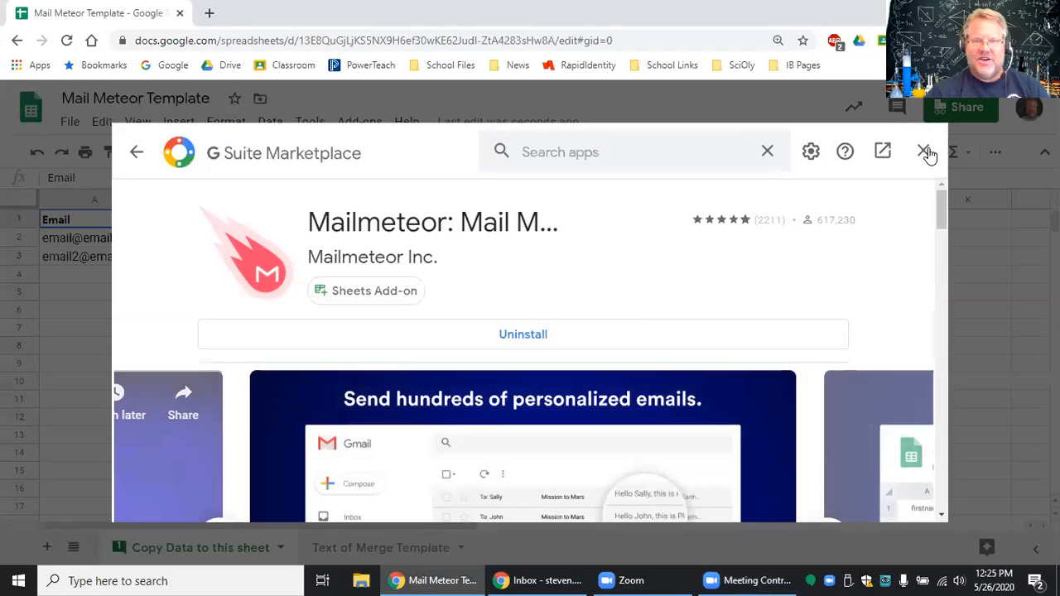
click(923, 151)
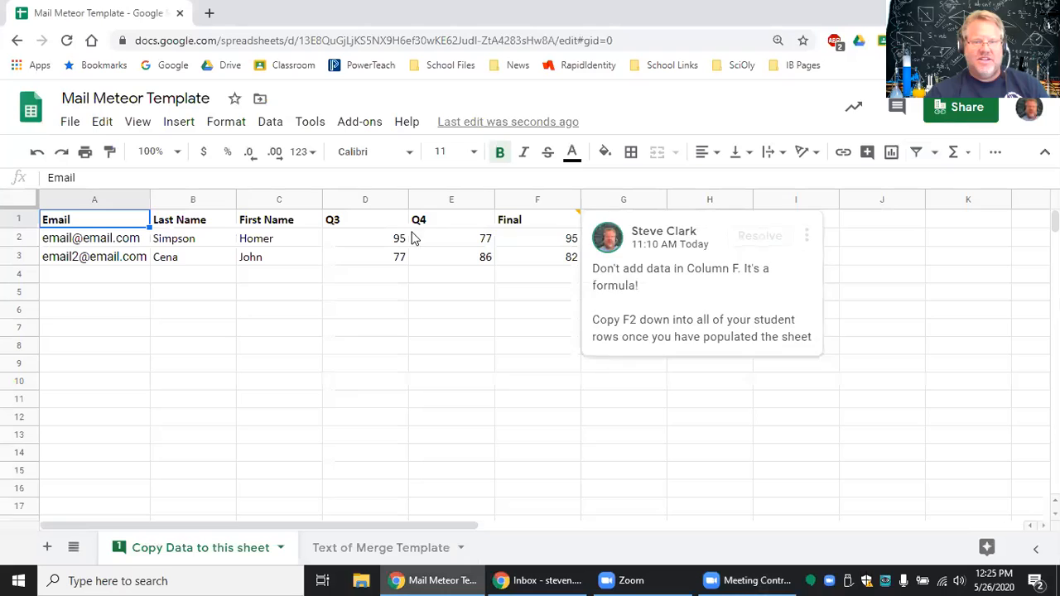
Review the column headings in row 1 and the sample student data in rows 2 and 3, from Email through Q3
click(117, 279)
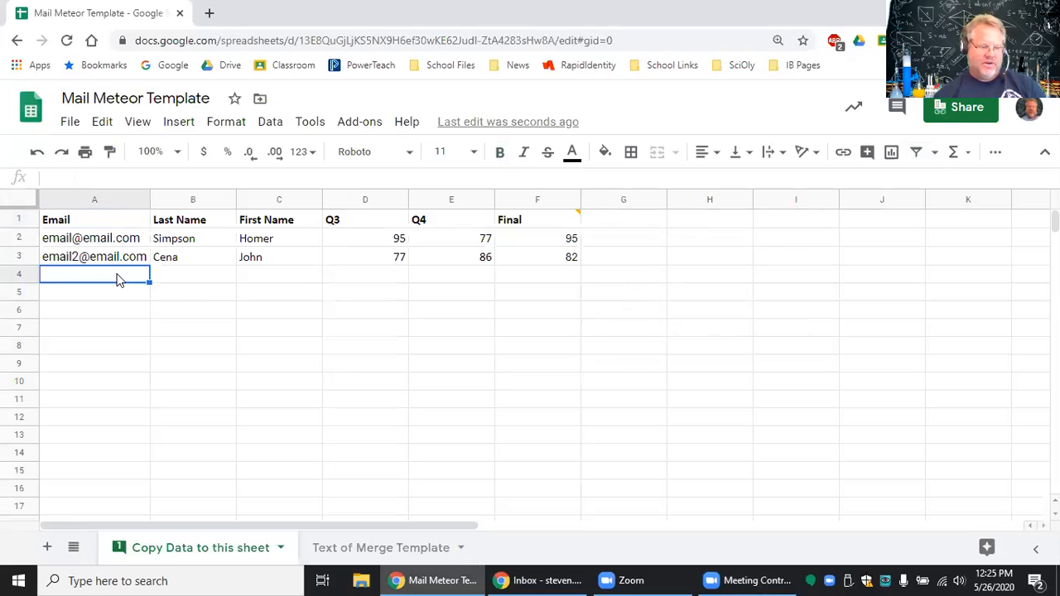
key(Up)
key(Up)
key(Up)
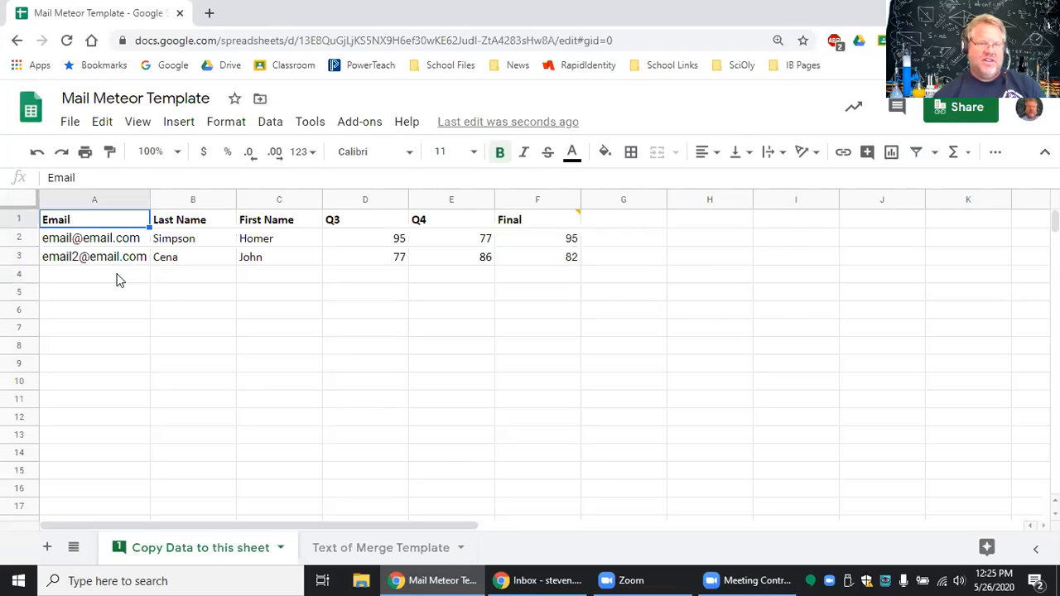
key(shift+Right)
key(shift+Right)
key(shift+Right)
key(shift+Right)
key(shift+Right)
key(Left)
key(Down)
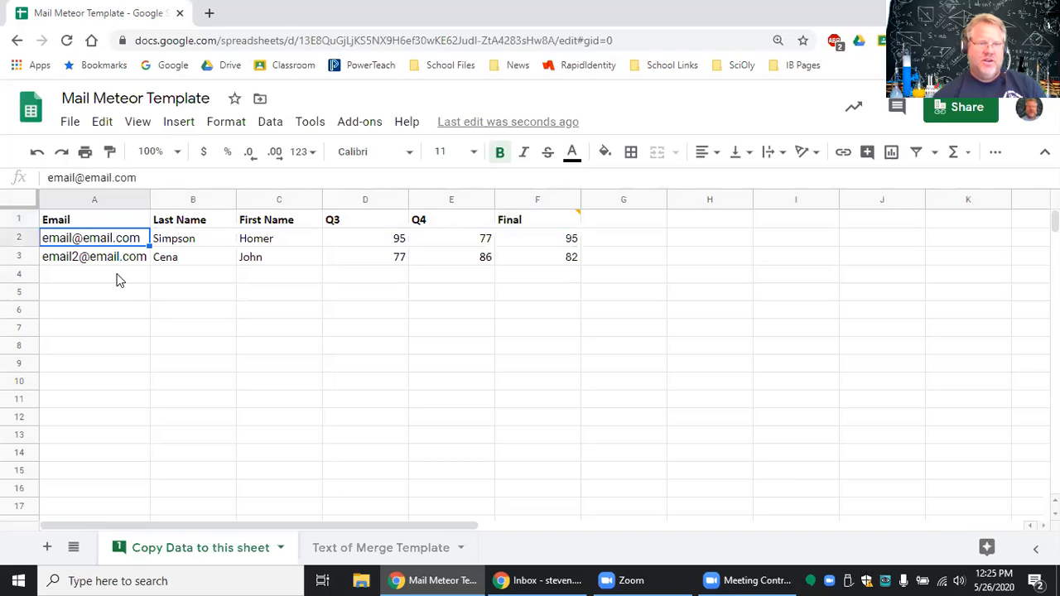
key(shift+Down)
key(shift+Right)
key(shift+Right)
key(shift+Right)
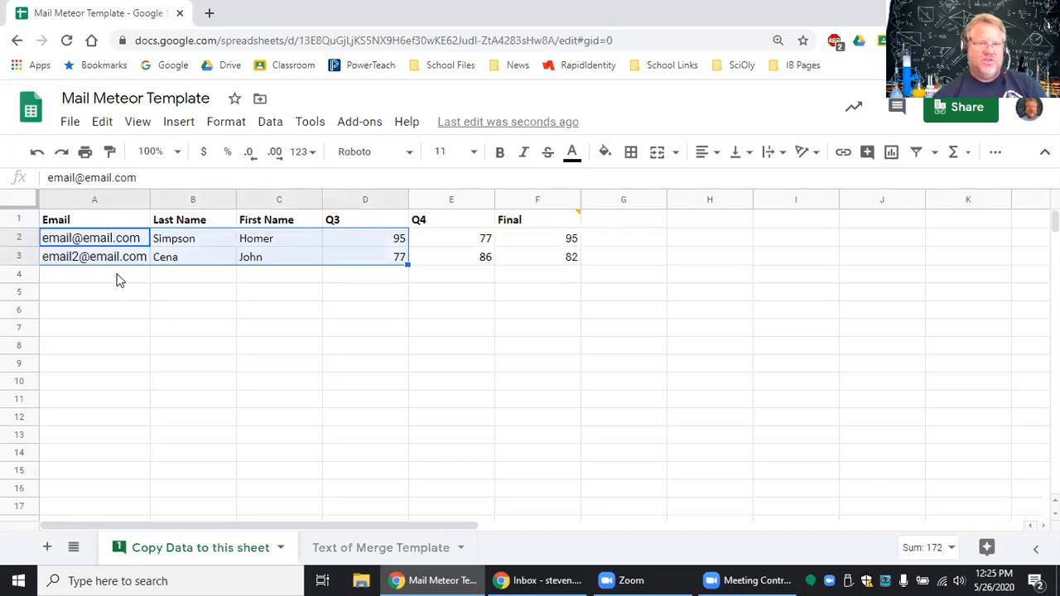
Look through the Q3 and Q4 grade columns of the sample students
key(Left)
key(Right)
key(Right)
key(Right)
key(Down)
key(Up)
key(Down)
key(Up)
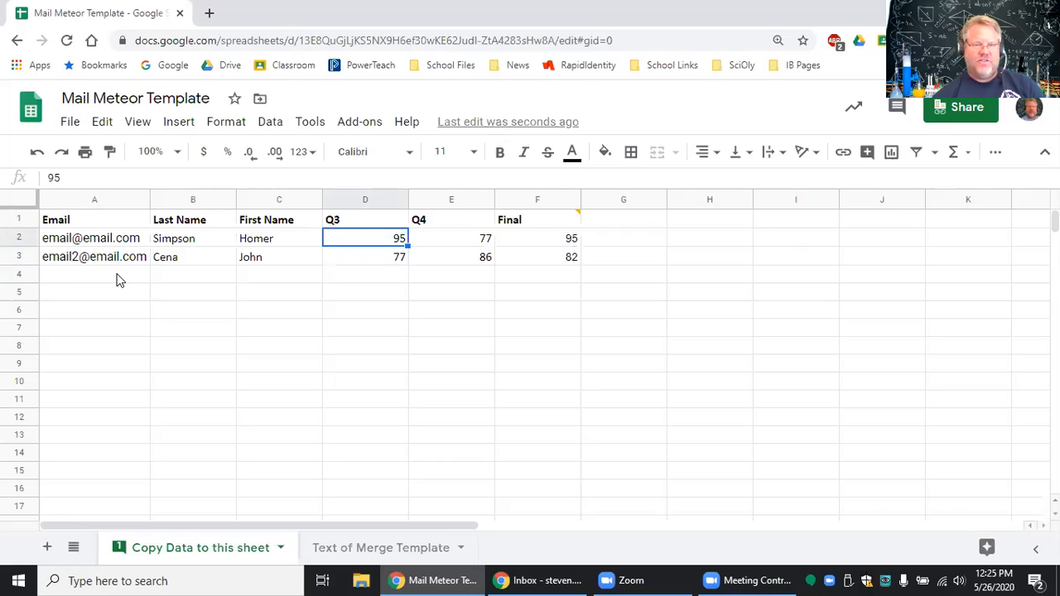
key(Right)
key(Down)
key(Up)
key(Up)
key(Down)
key(Left)
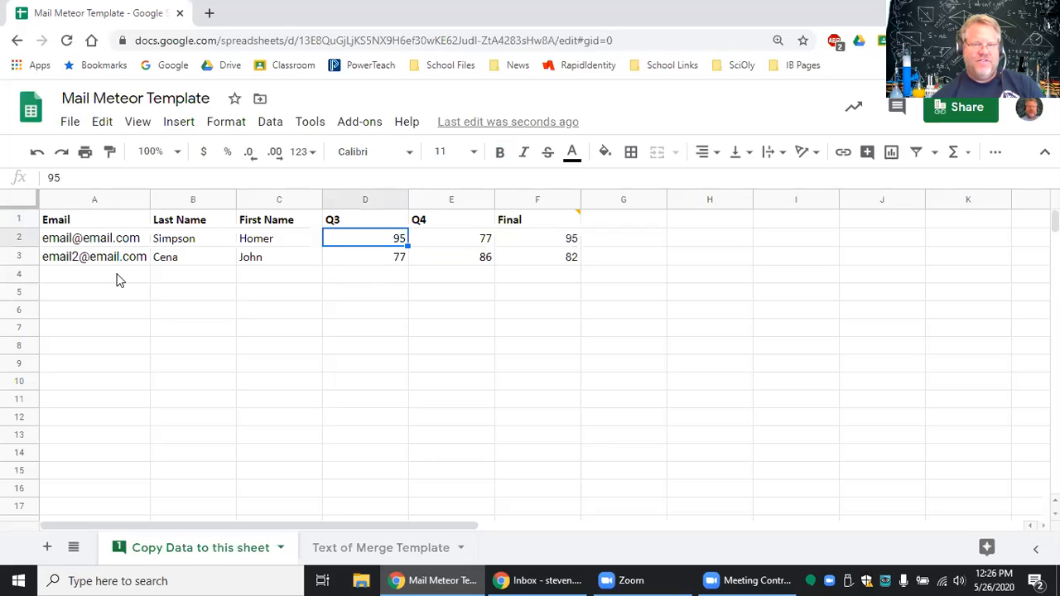
Examine the Final formula in F2 and compare it with the Q3 and Q4 grades in row 2
key(Right)
key(Right)
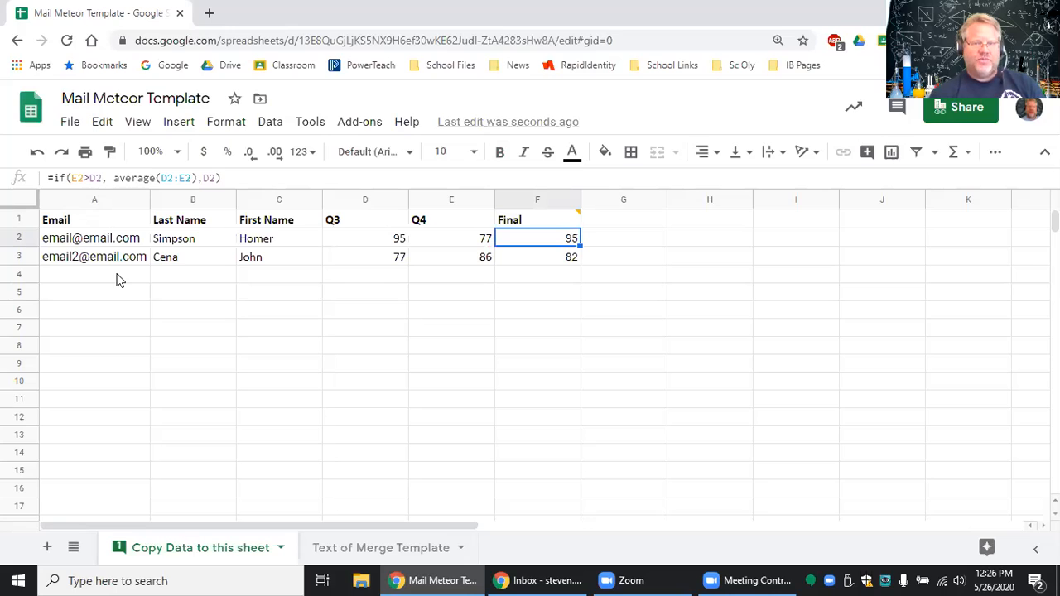
click(395, 242)
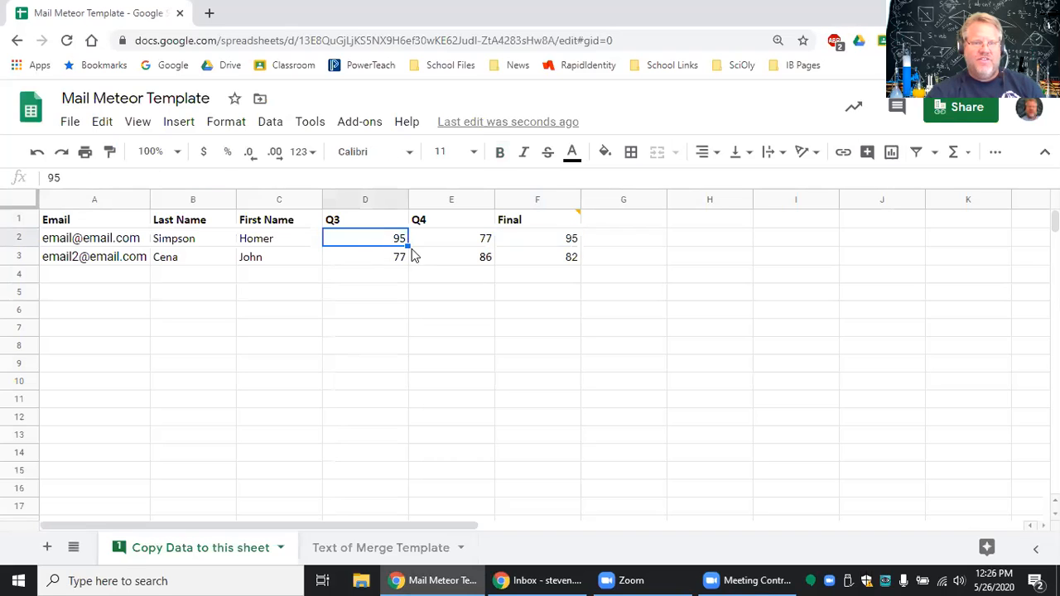
click(435, 237)
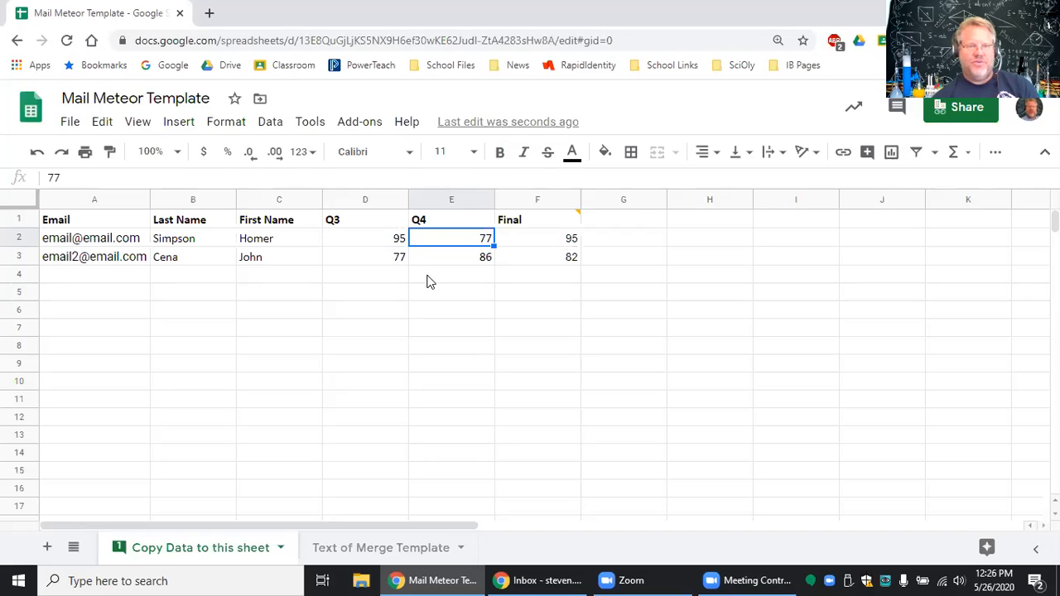
key(Left)
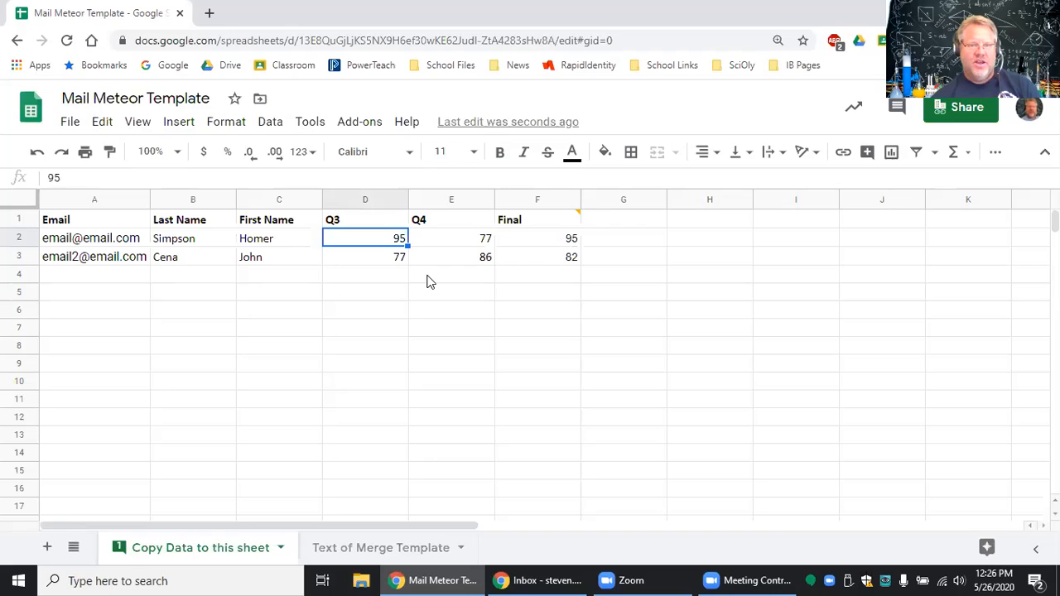
key(Right)
key(Right)
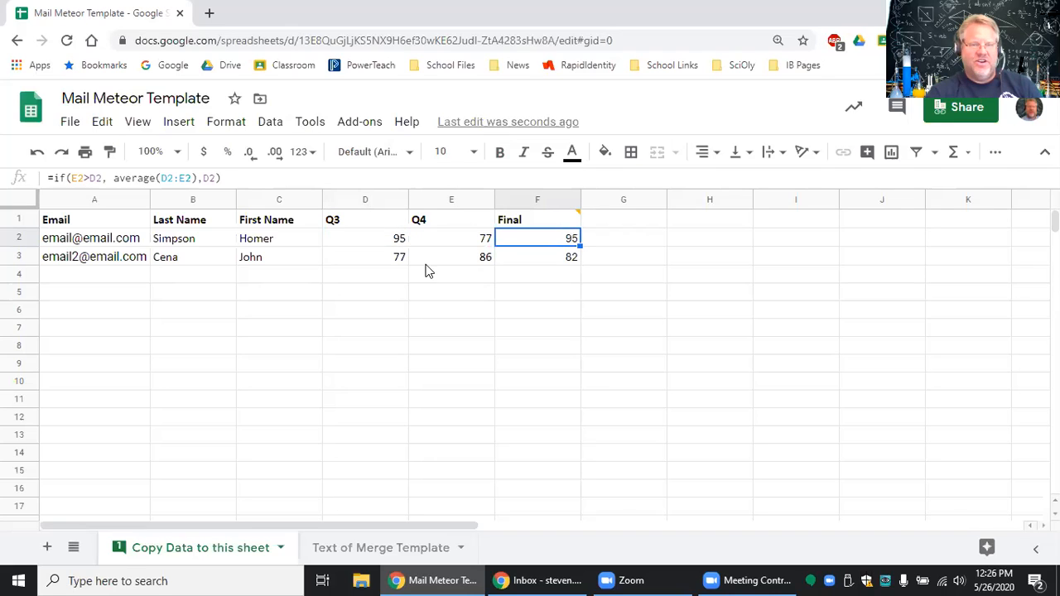
click(383, 242)
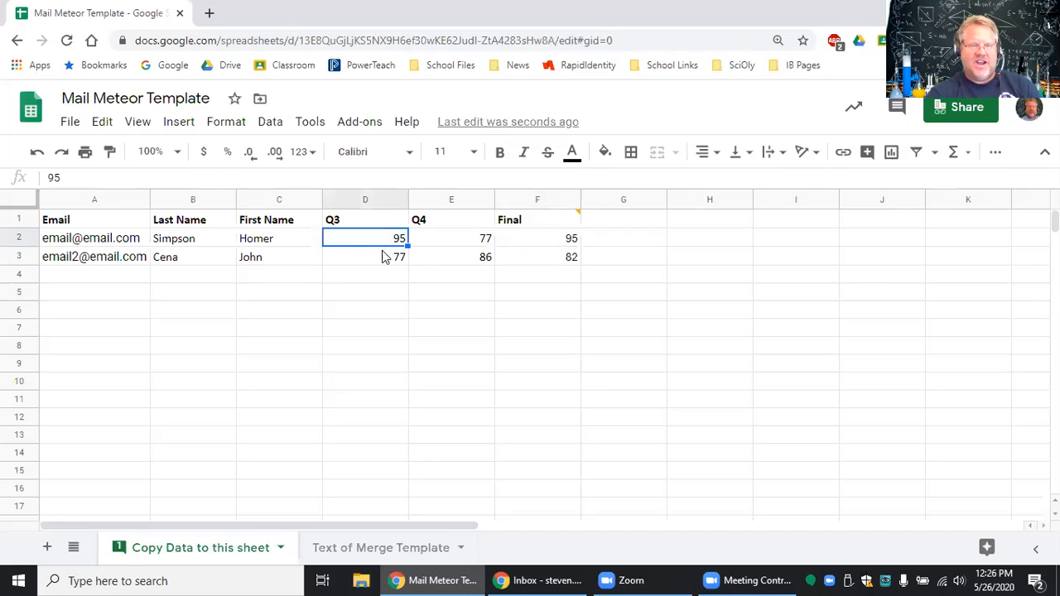
click(483, 243)
click(543, 241)
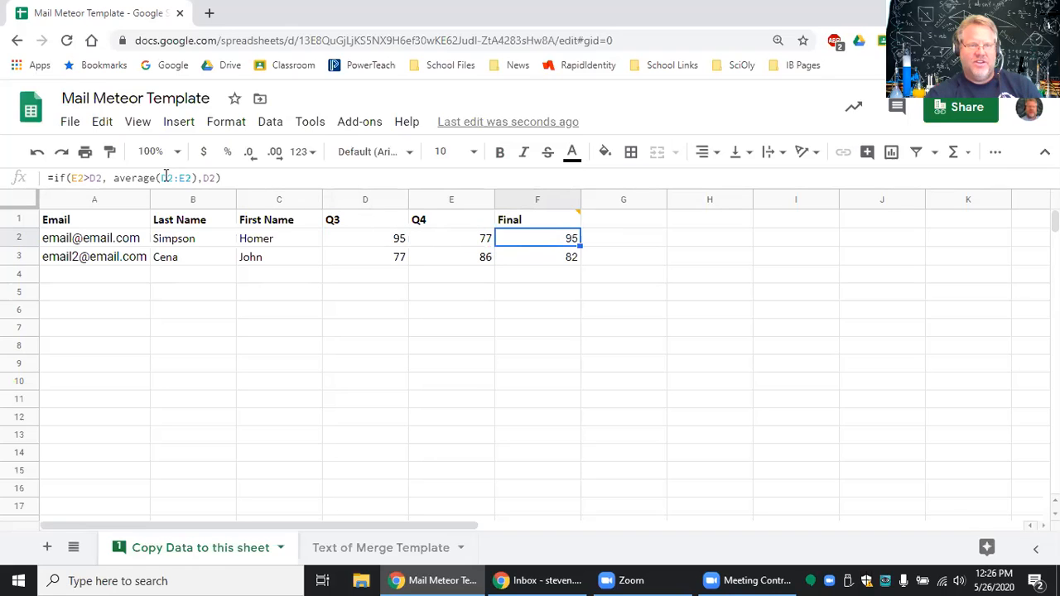
Examine the Final formula in F3 against the Q3 and Q4 grades in row 3
click(388, 261)
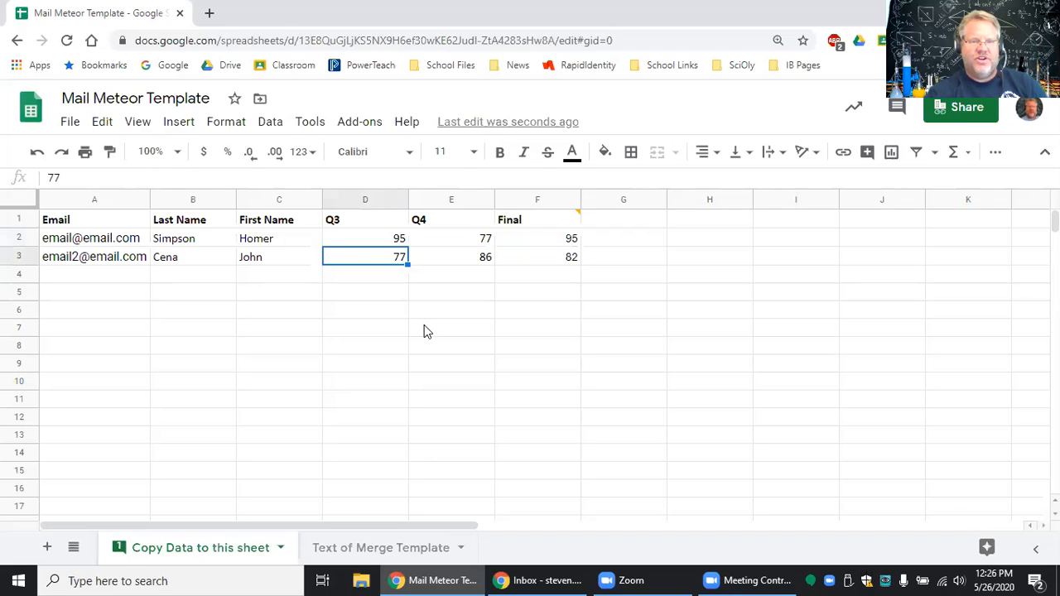
key(Right)
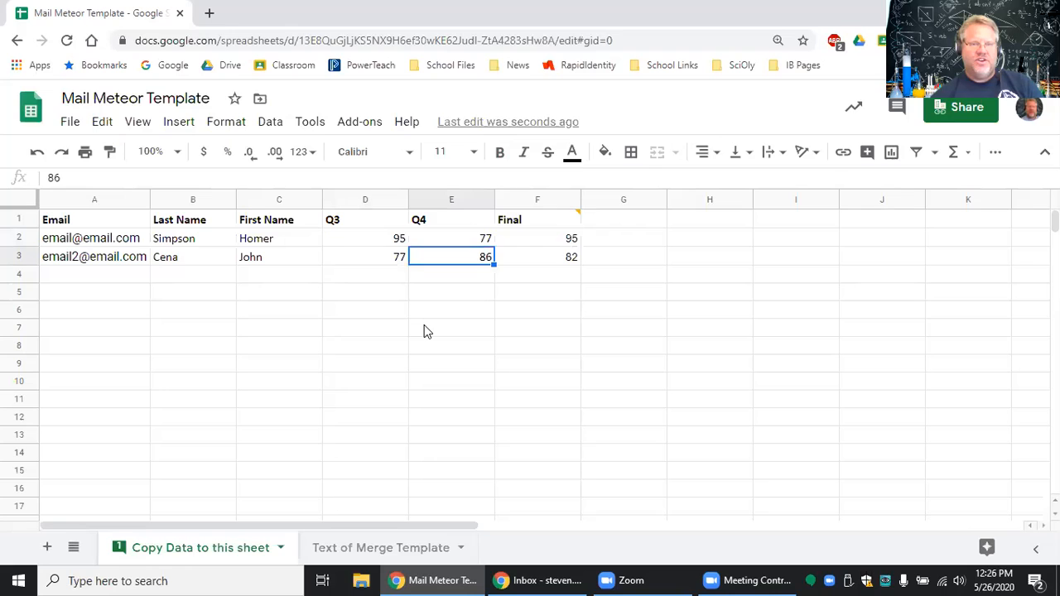
key(Right)
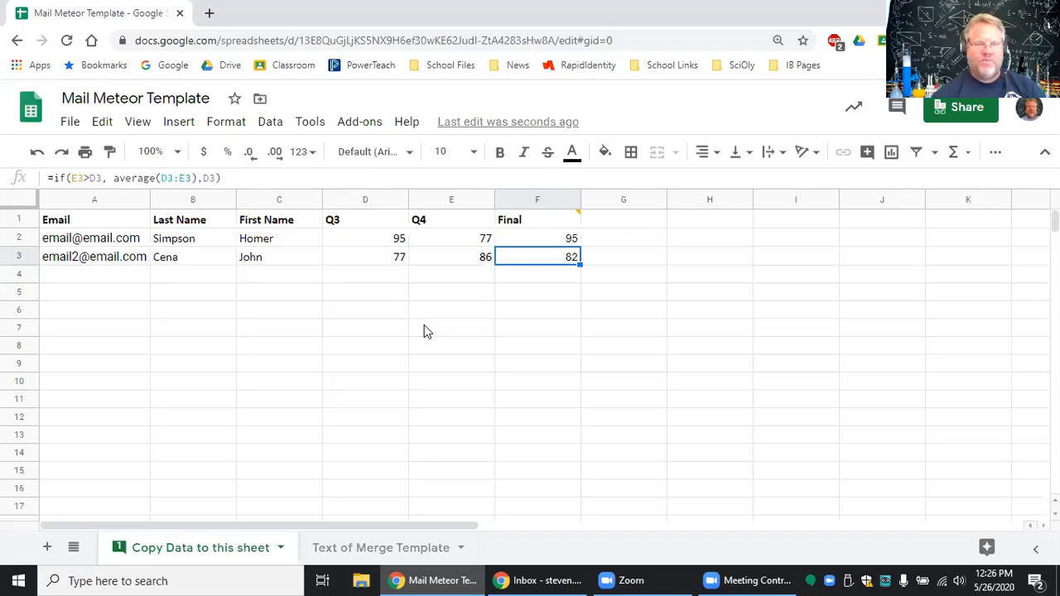
key(Left)
key(Right)
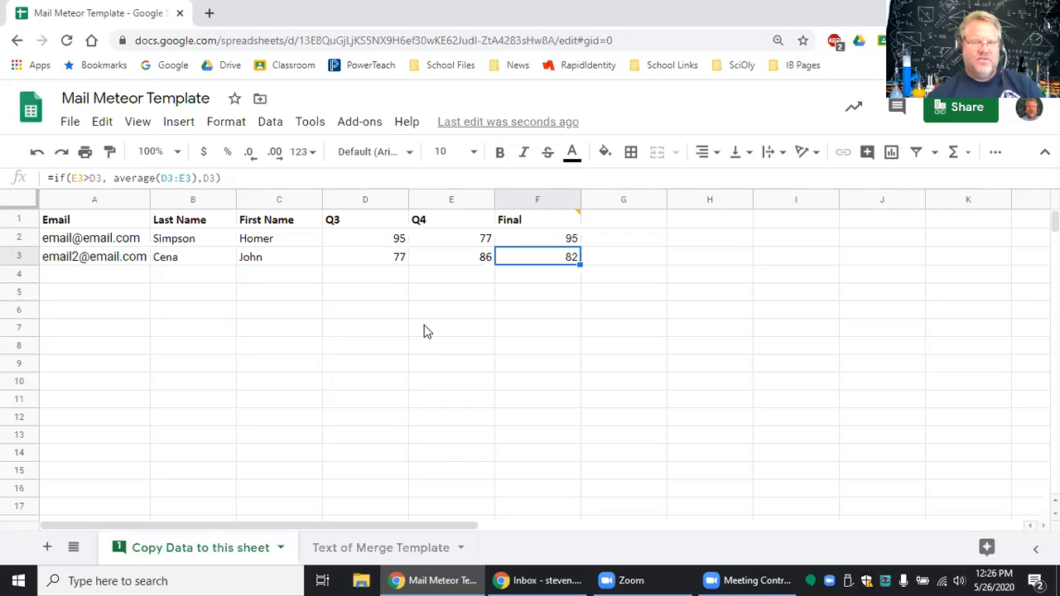
key(Left)
key(Left)
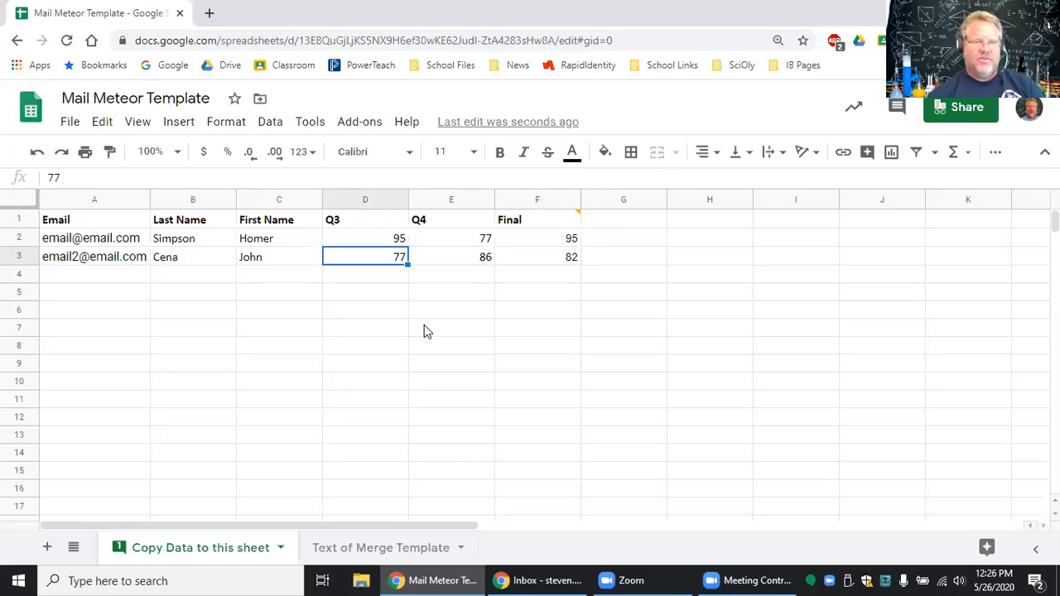
key(Right)
key(Right)
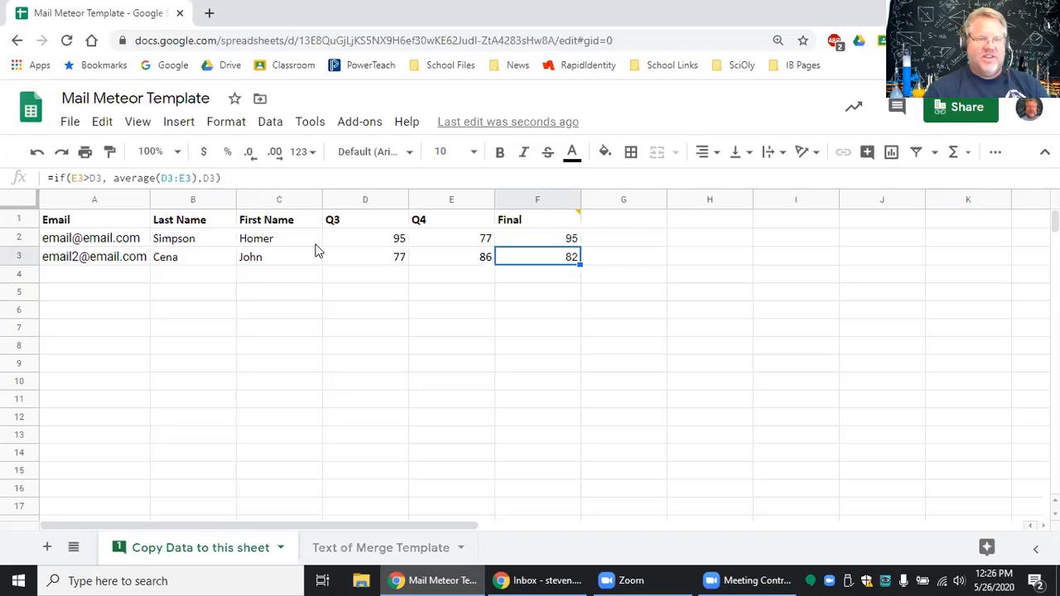
Check the two recipient email cells, then open Mailmeteor and inspect its sender name field
click(117, 240)
click(130, 262)
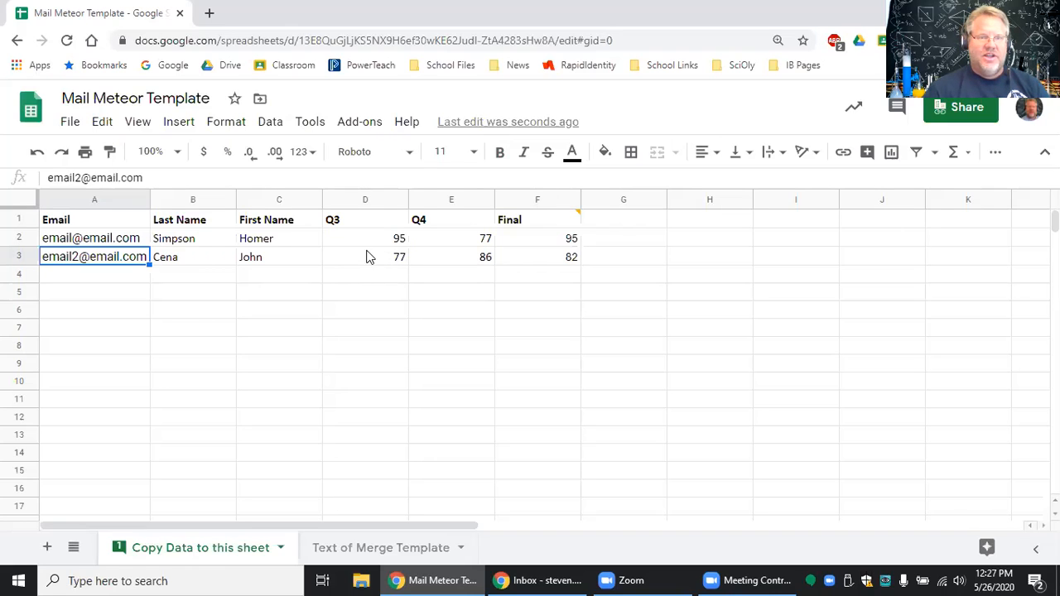
click(357, 129)
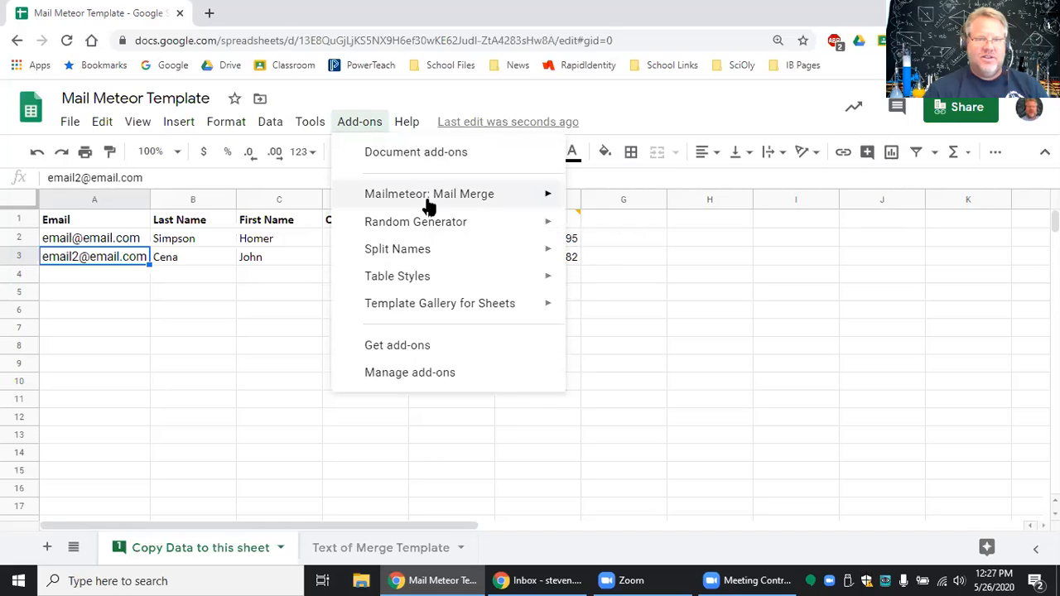
mouse_move(438, 203)
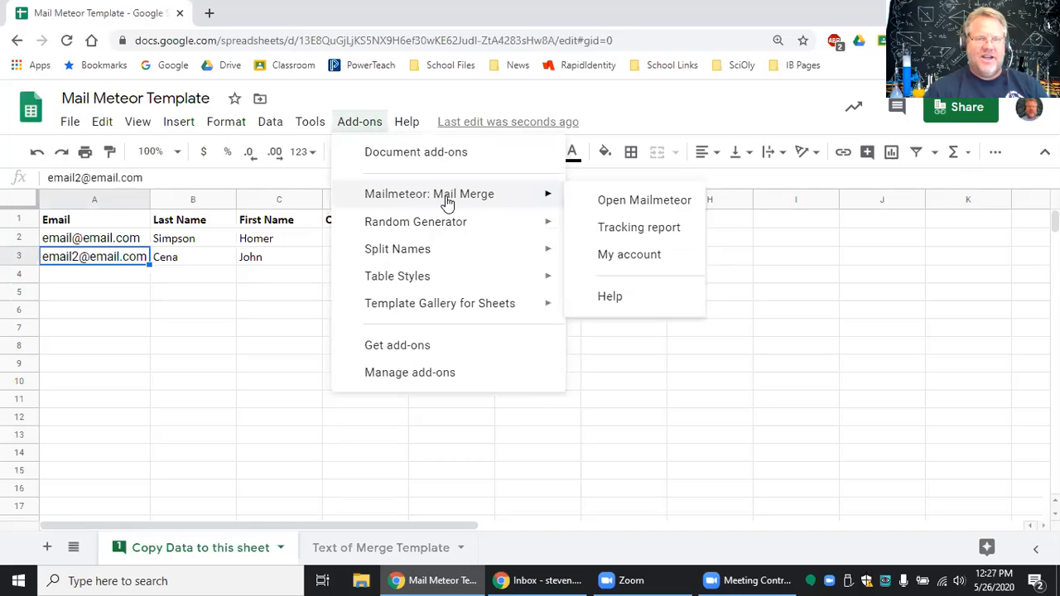
click(618, 203)
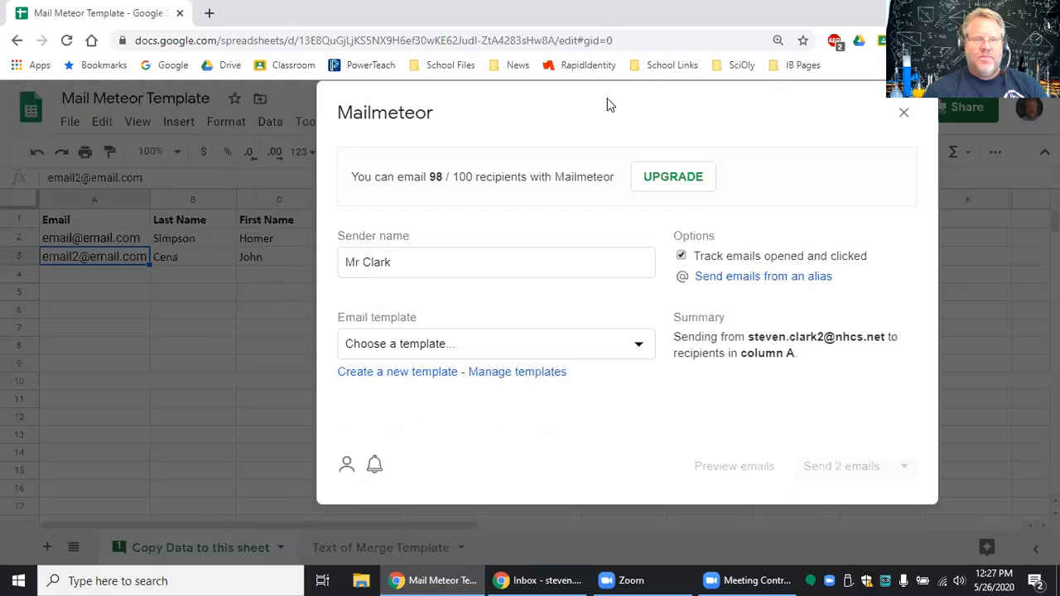
triple_click(420, 264)
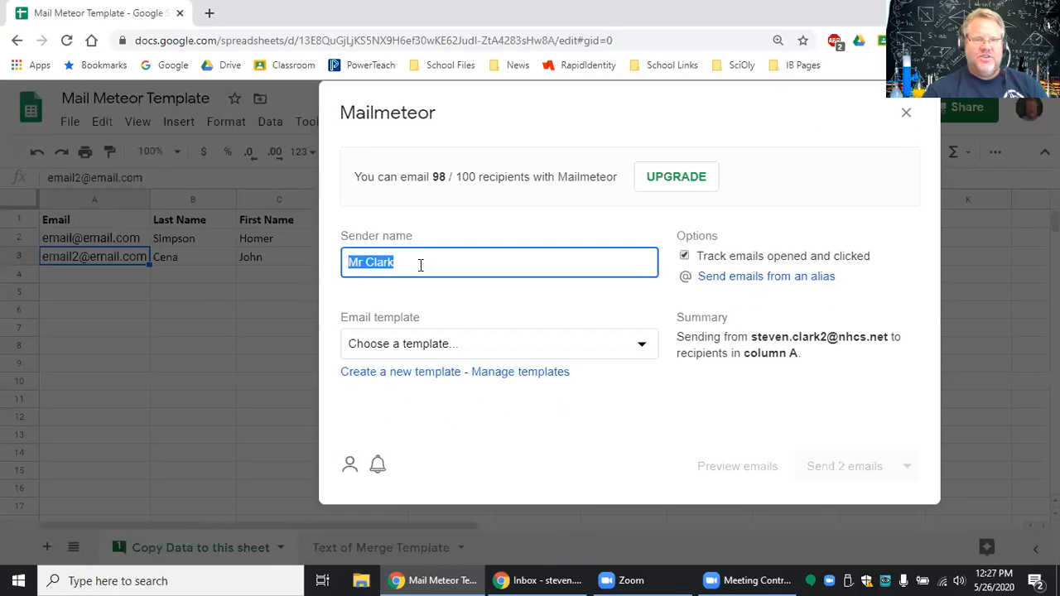
click(420, 264)
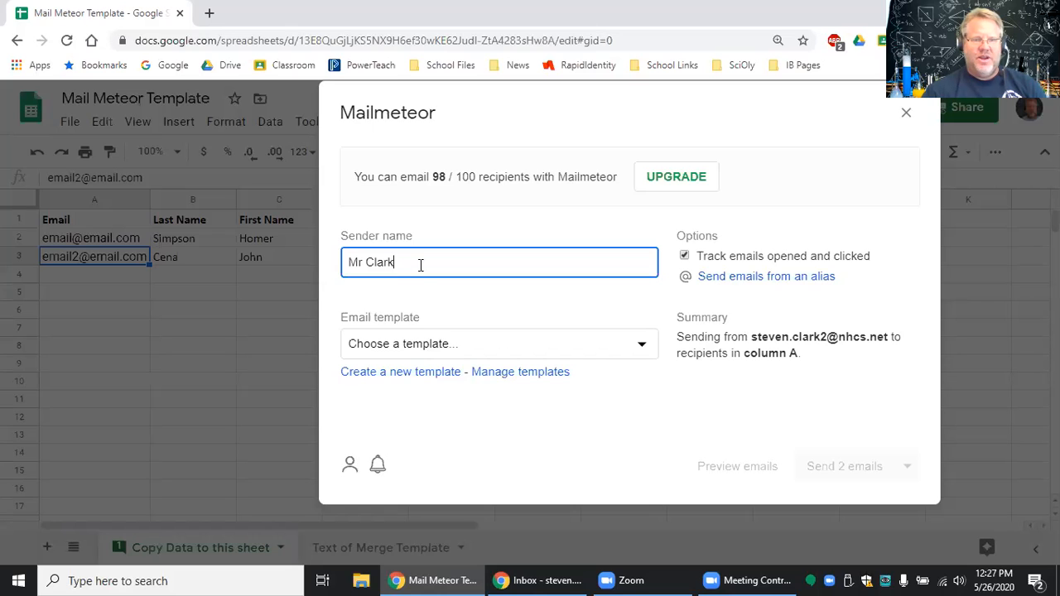
click(413, 379)
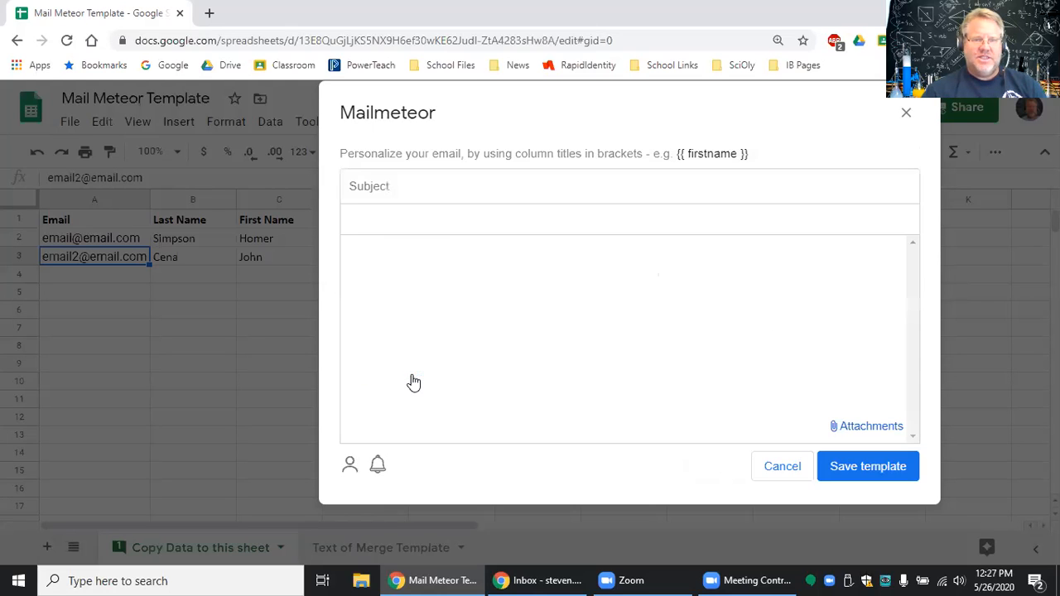
click(421, 273)
text(sdgjlkgjdlkf)
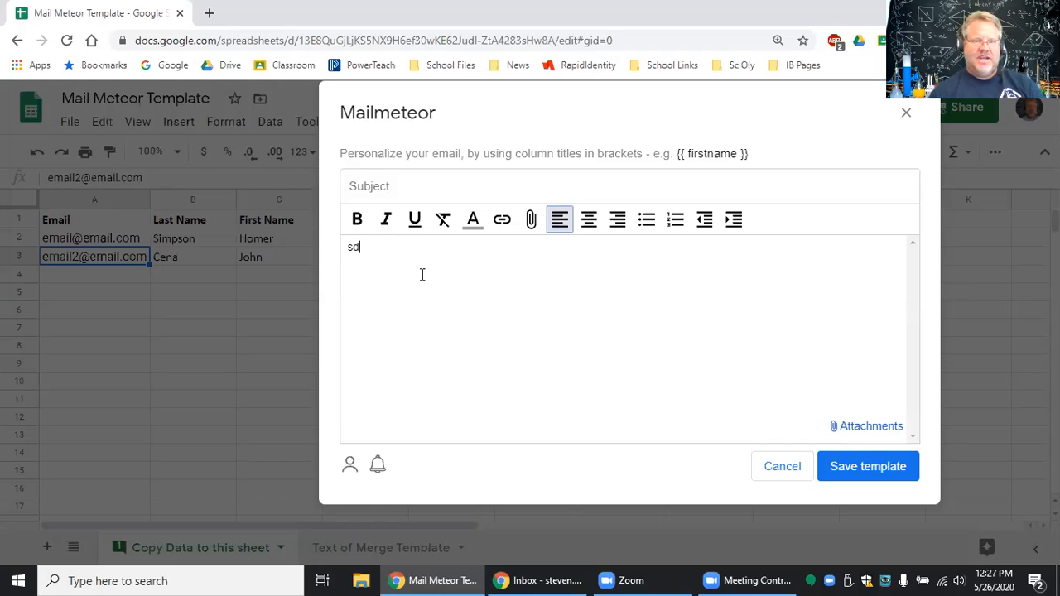
click(445, 184)
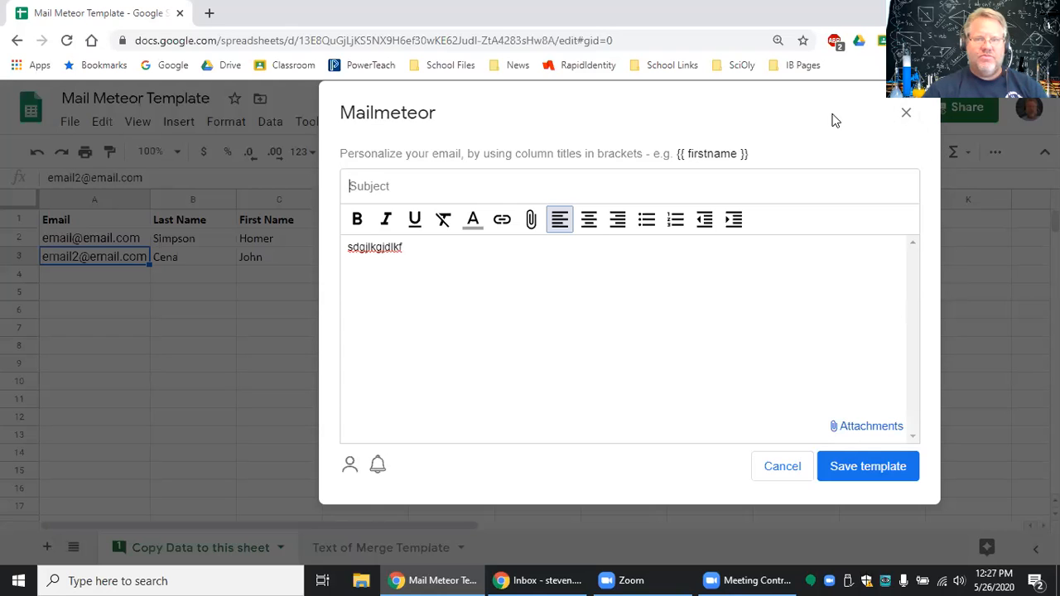
click(905, 116)
Review the First Name header, the first student's first name in C2 and the Q3 grade in D2
click(64, 238)
click(68, 265)
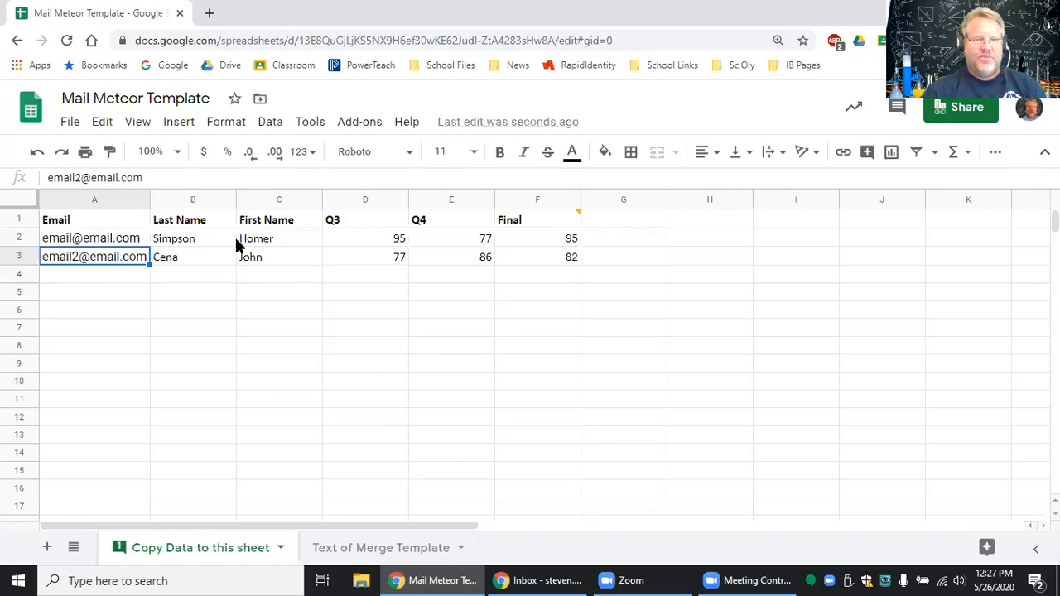
click(262, 223)
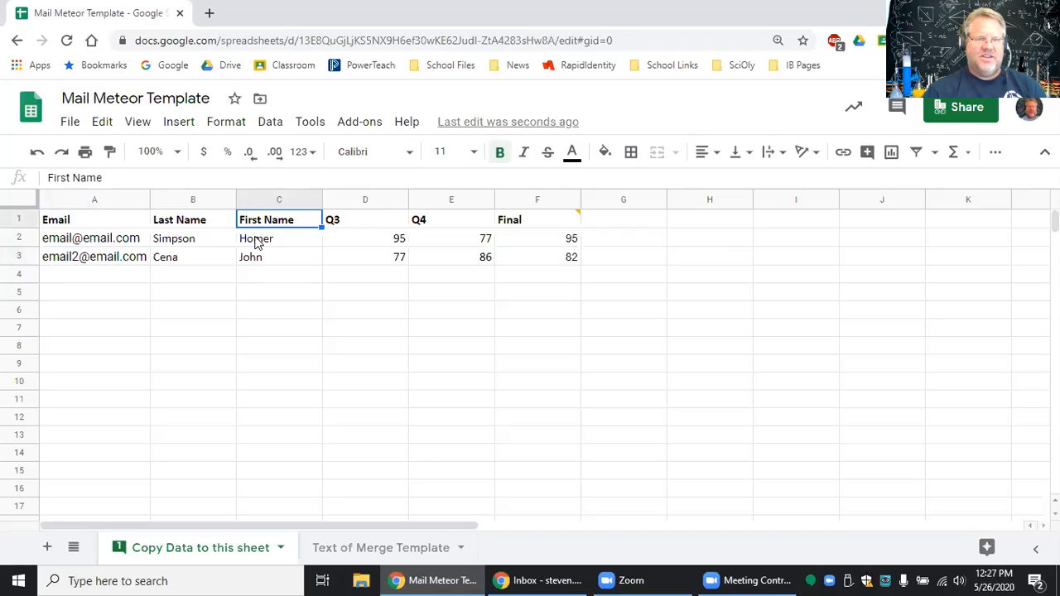
click(267, 240)
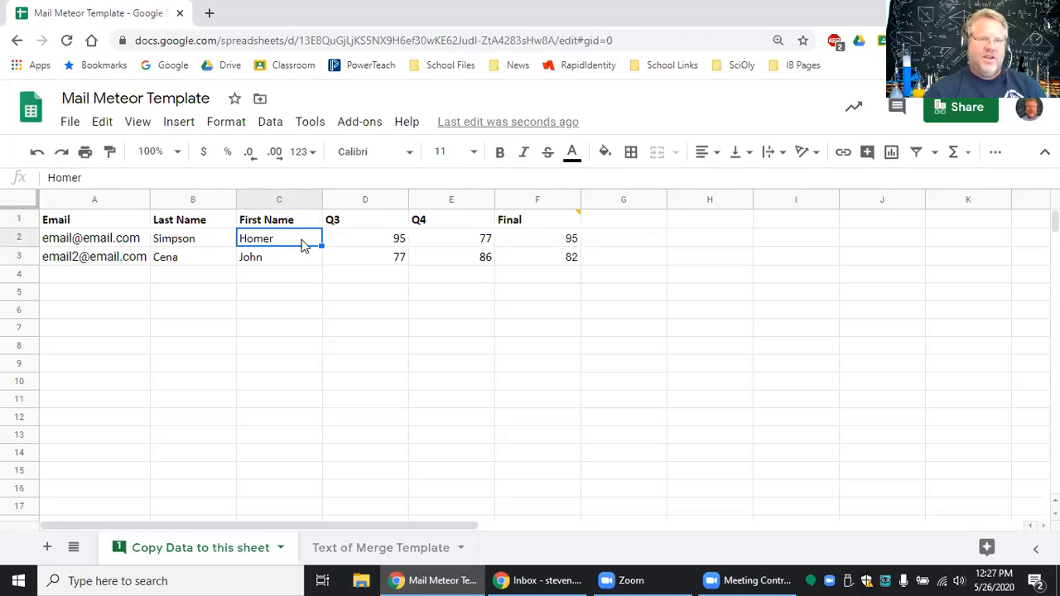
click(352, 240)
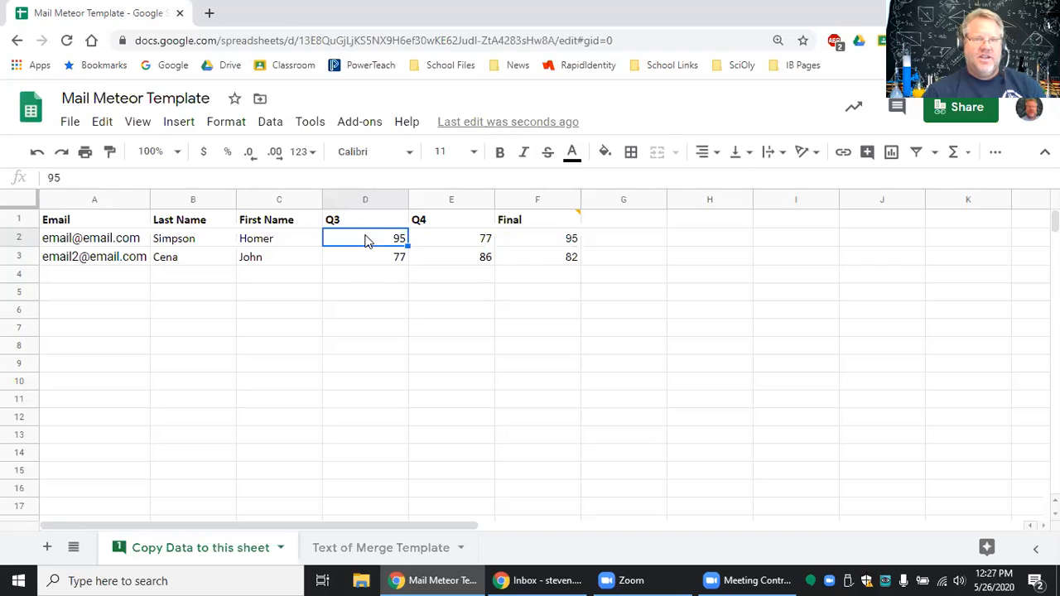
Open Mailmeteor's mail merge settings and choose the email template "Final Grades - Testing the system"
click(346, 124)
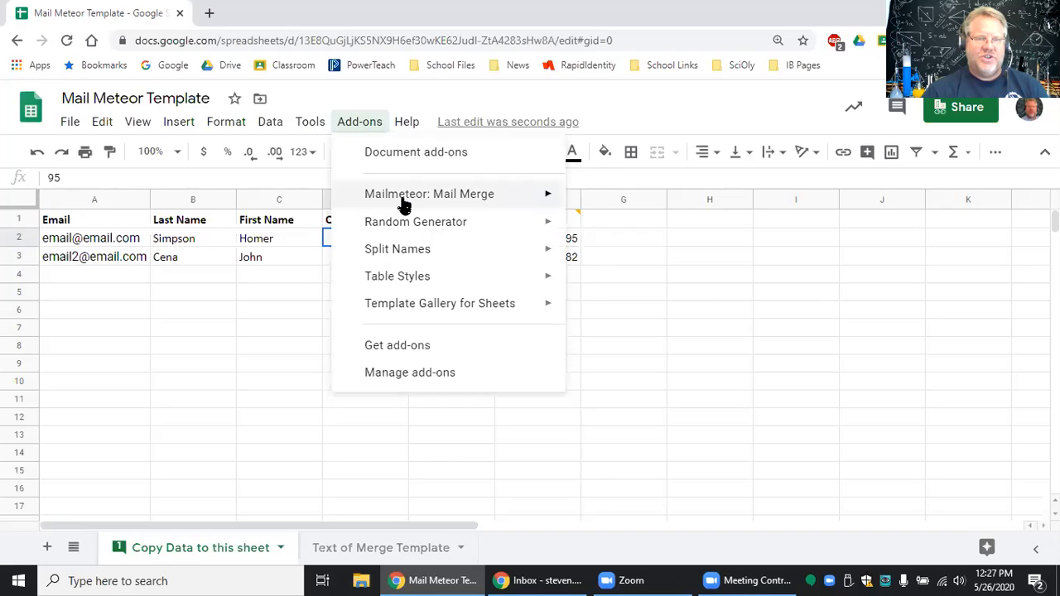
mouse_move(419, 205)
click(620, 207)
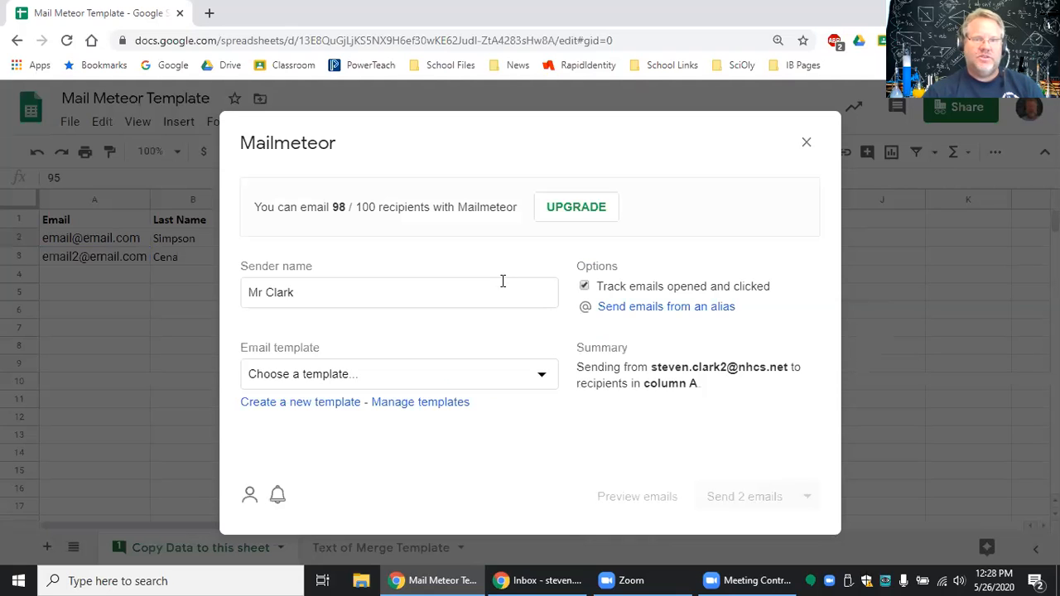
click(314, 379)
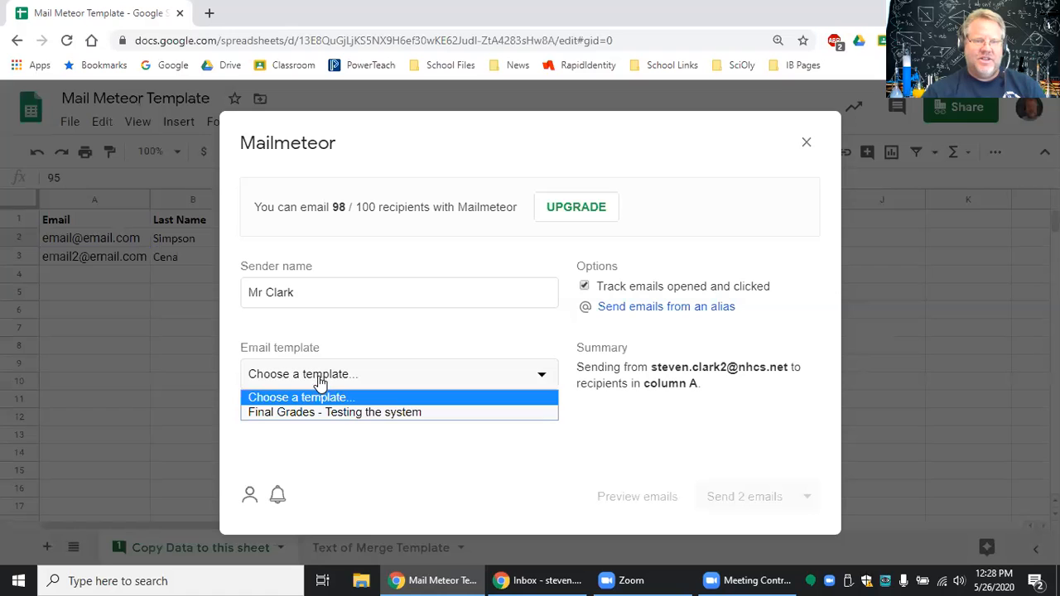
click(373, 411)
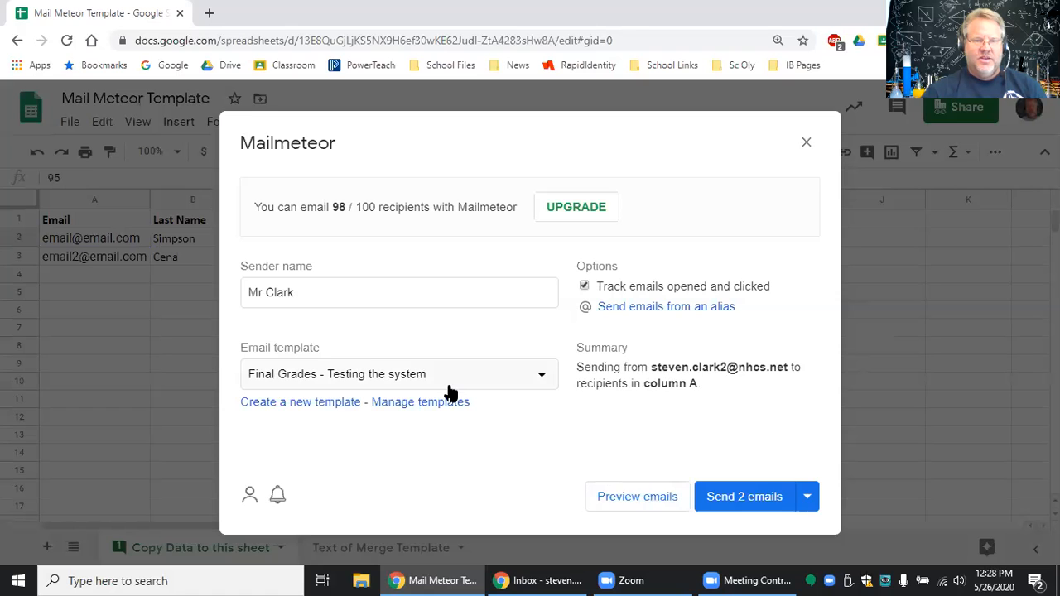
Open the "Final Grades - Testing the system" template for editing and insert a blank line below the greeting
click(406, 404)
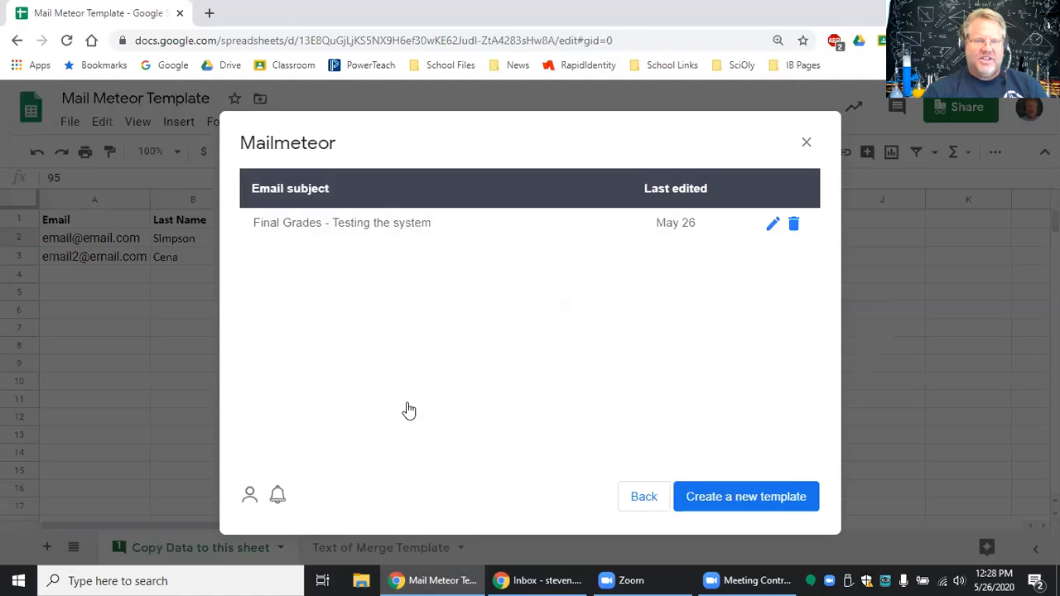
click(771, 227)
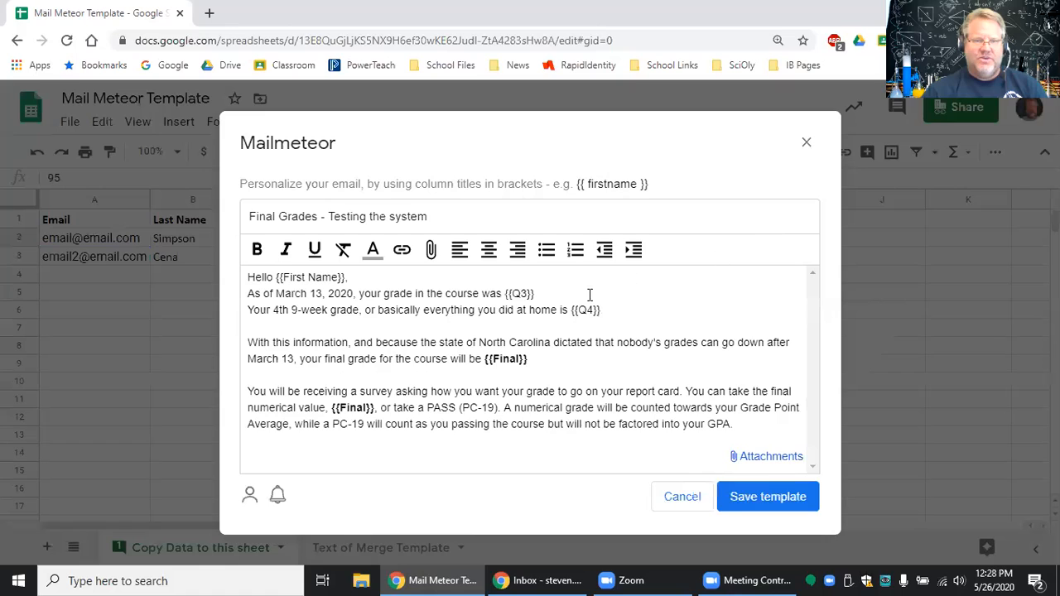
click(251, 293)
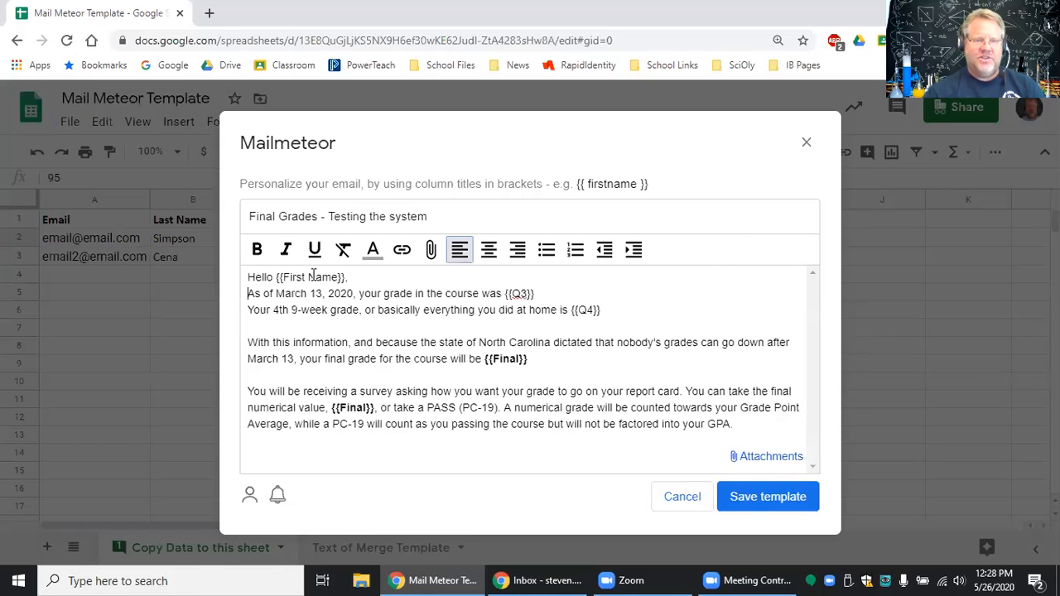
key(Return)
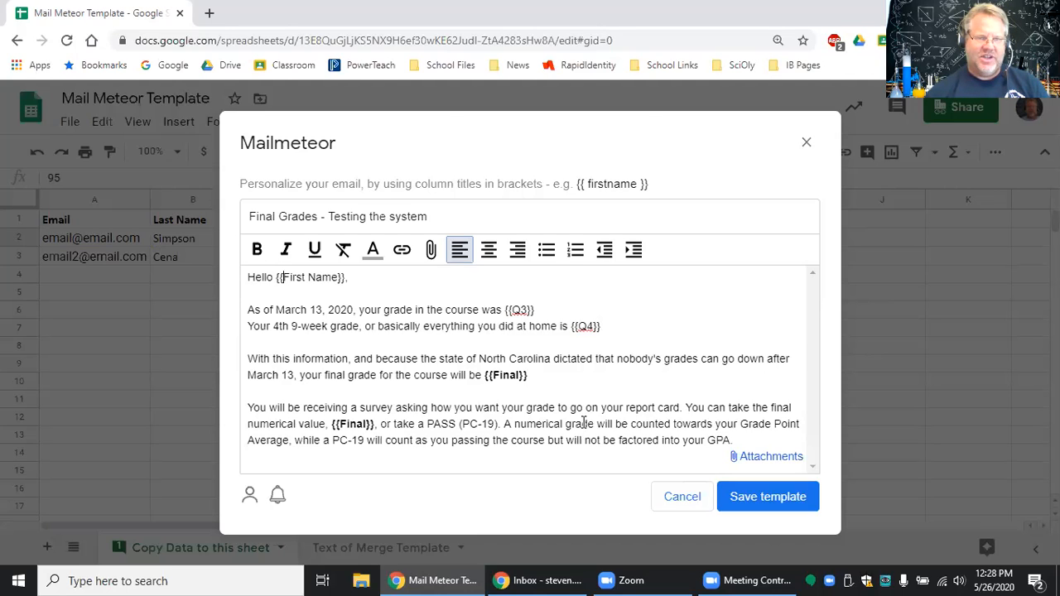
Examine the {{First Name}} and {{Final}} merge fields in the email body, then leave the template editor without saving and return to the send settings
key(Right)
key(Right)
key(Right)
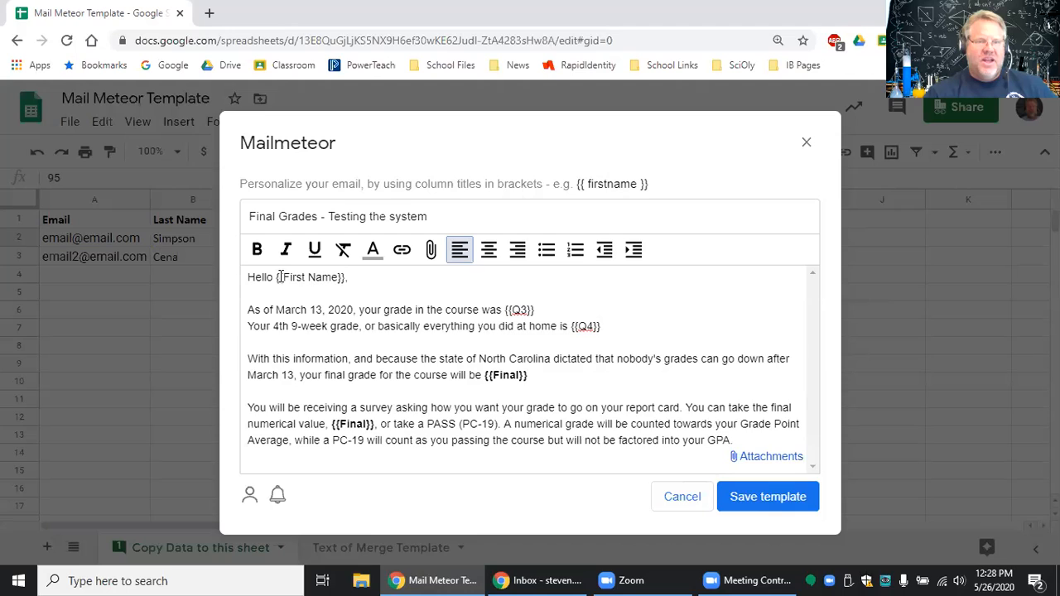
drag(280, 276, 336, 281)
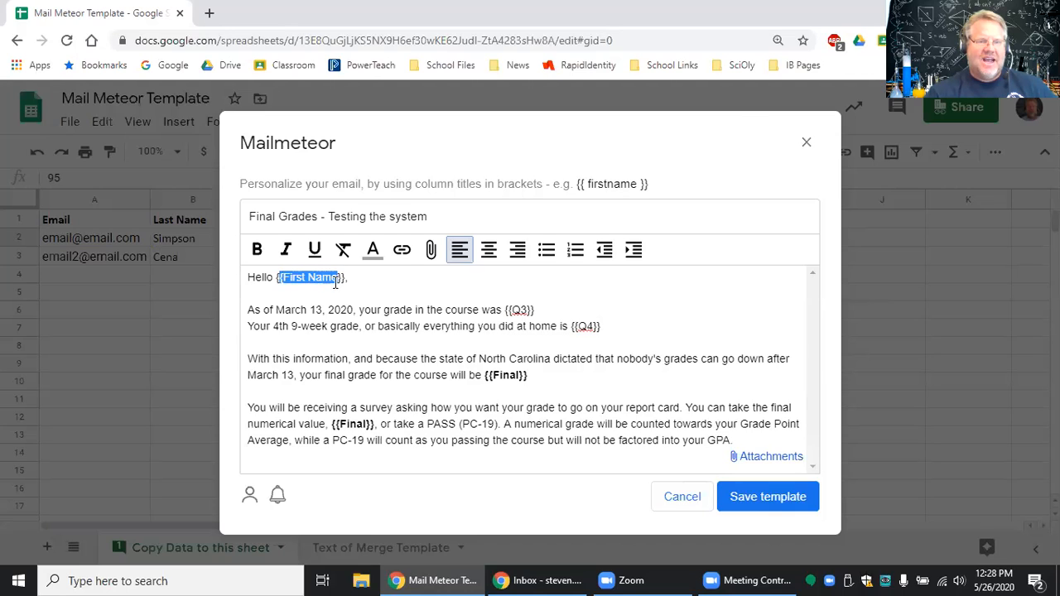
click(335, 295)
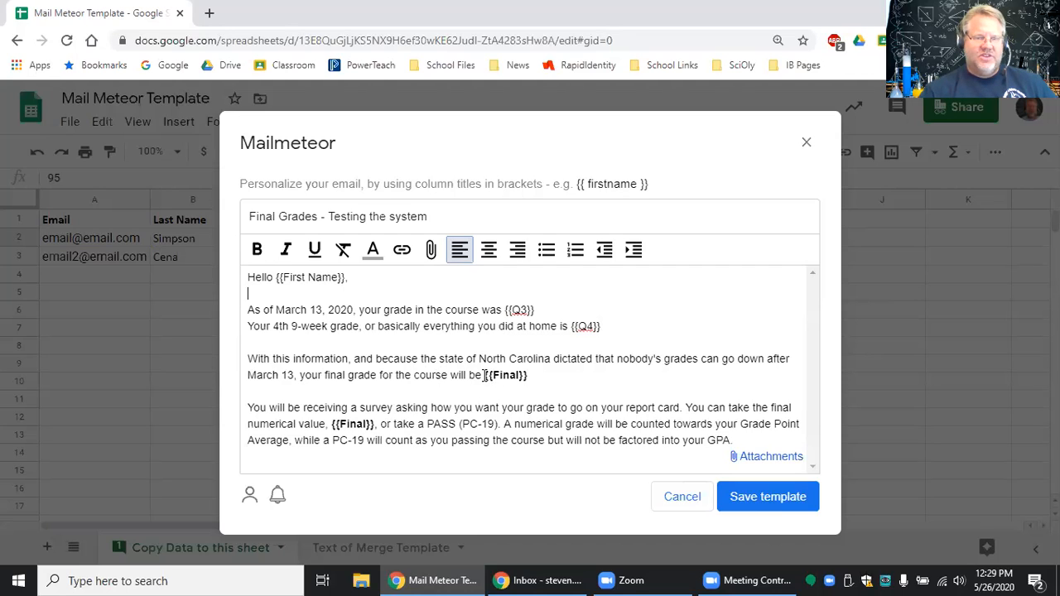
drag(485, 375, 530, 375)
click(530, 375)
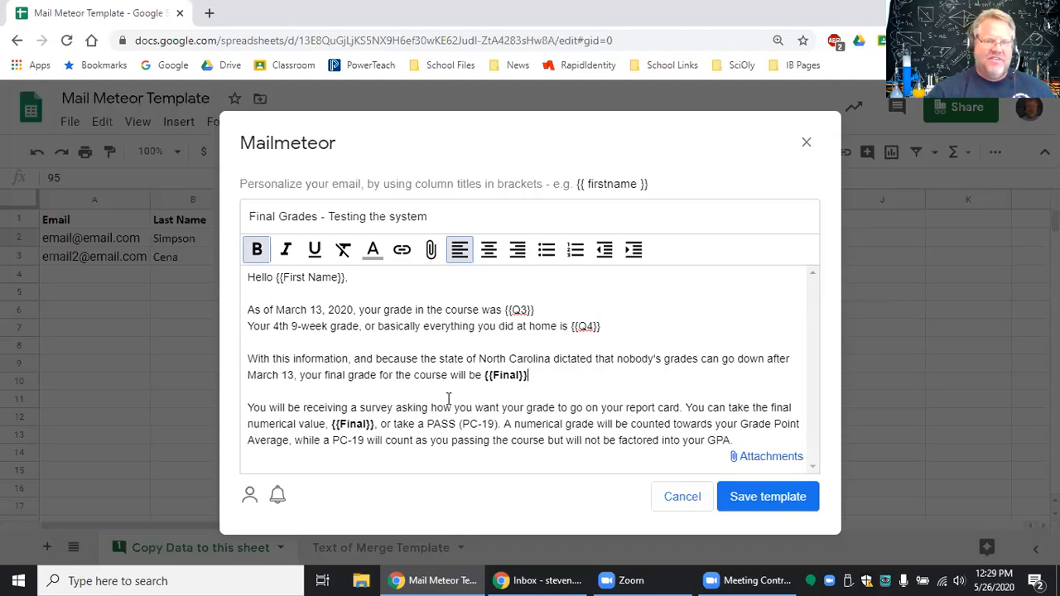
click(682, 505)
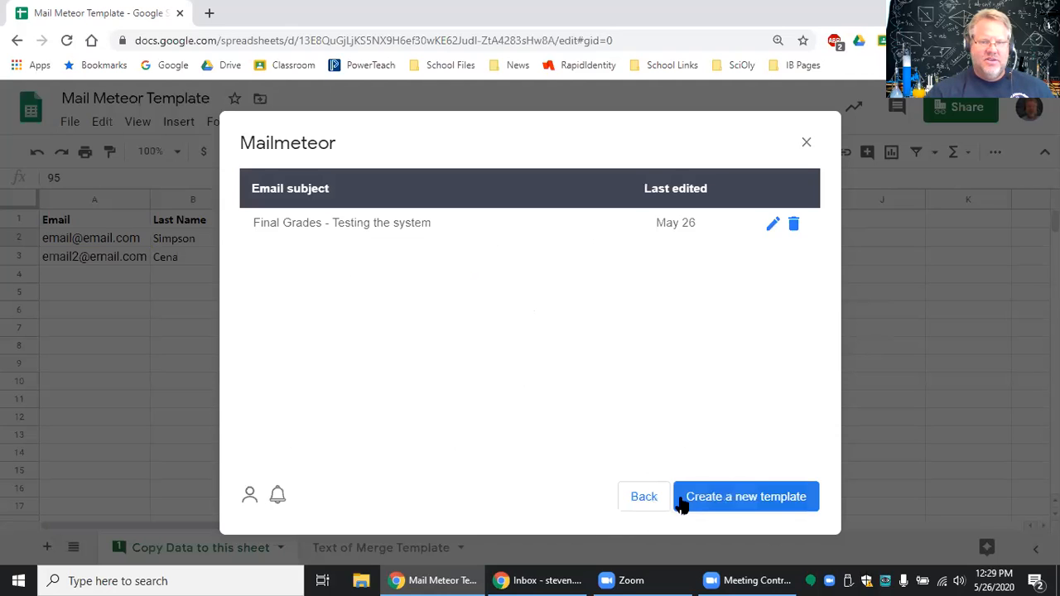
click(650, 500)
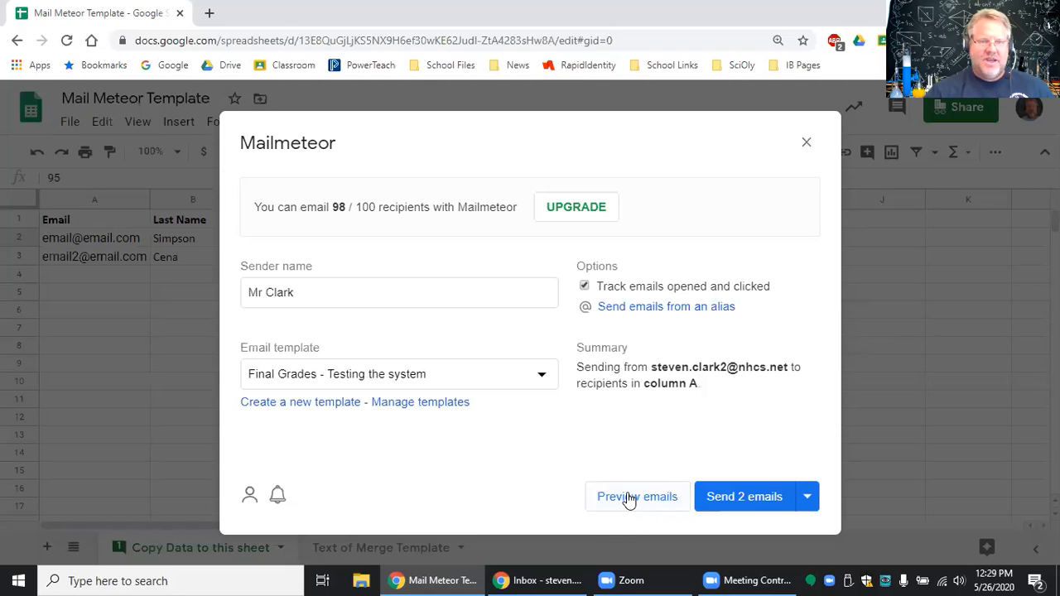
Preview the merged emails for both recipients, then close Mailmeteor and return to the first recipient's email cell, A2
click(629, 498)
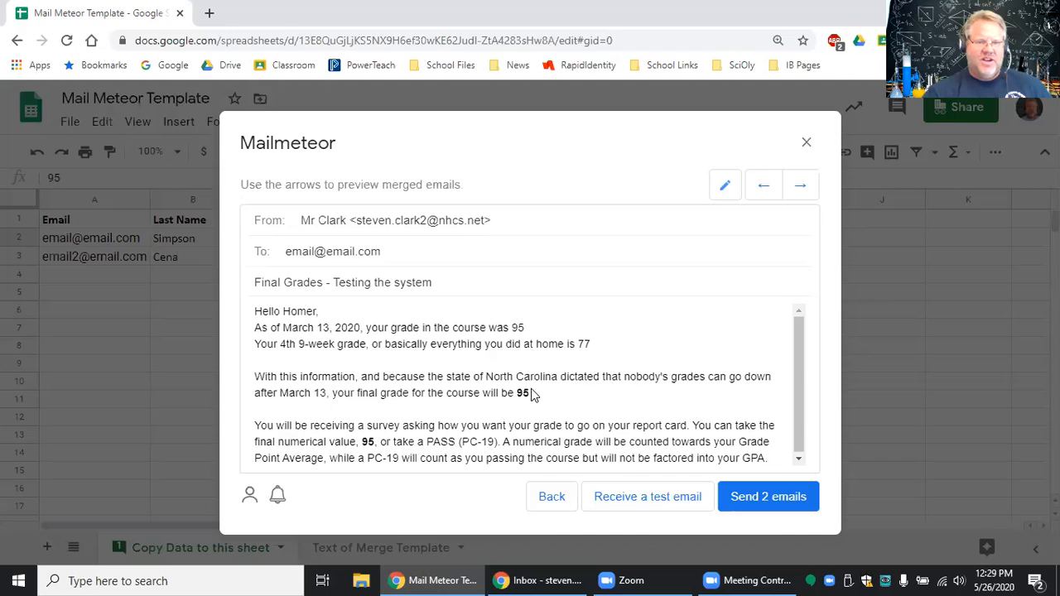
click(800, 184)
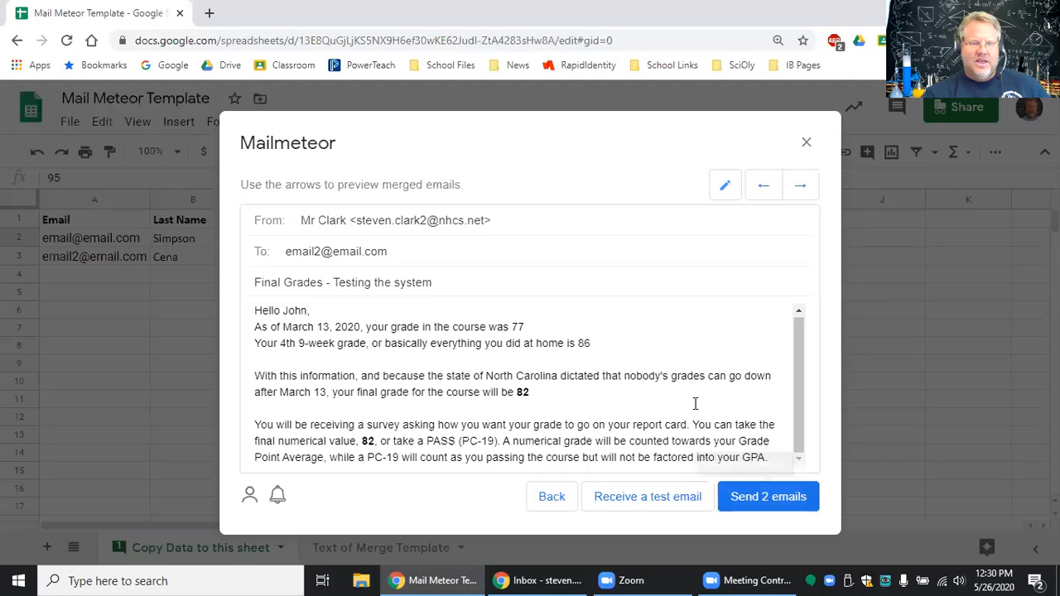
click(807, 146)
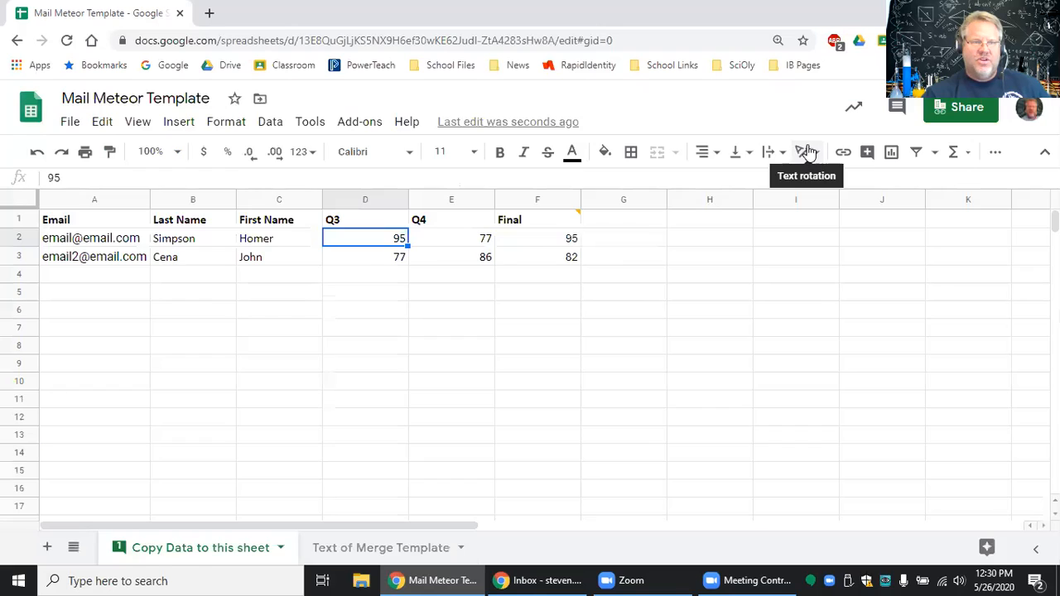
click(278, 279)
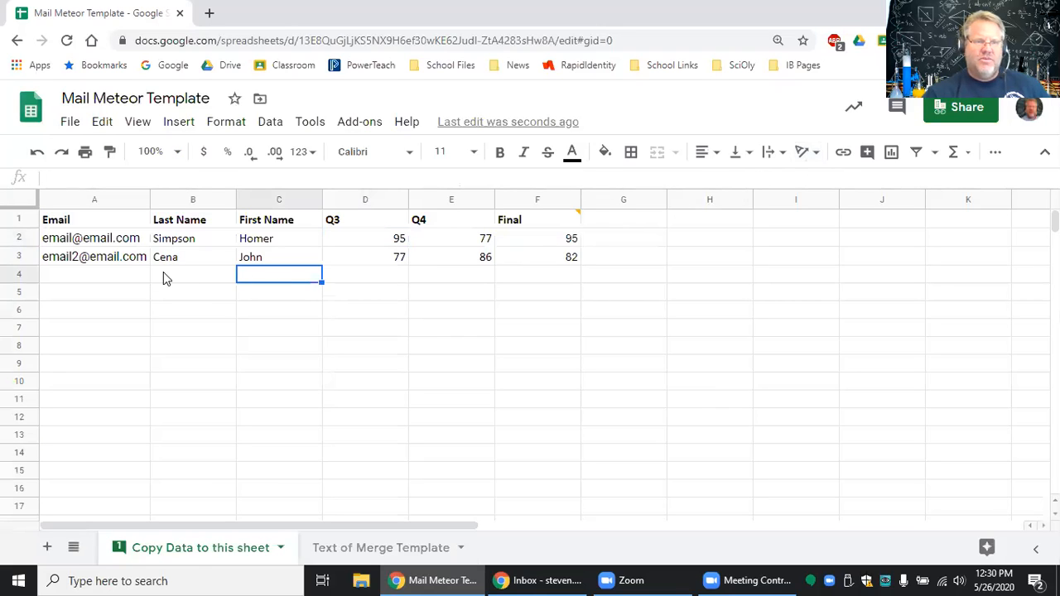
click(120, 242)
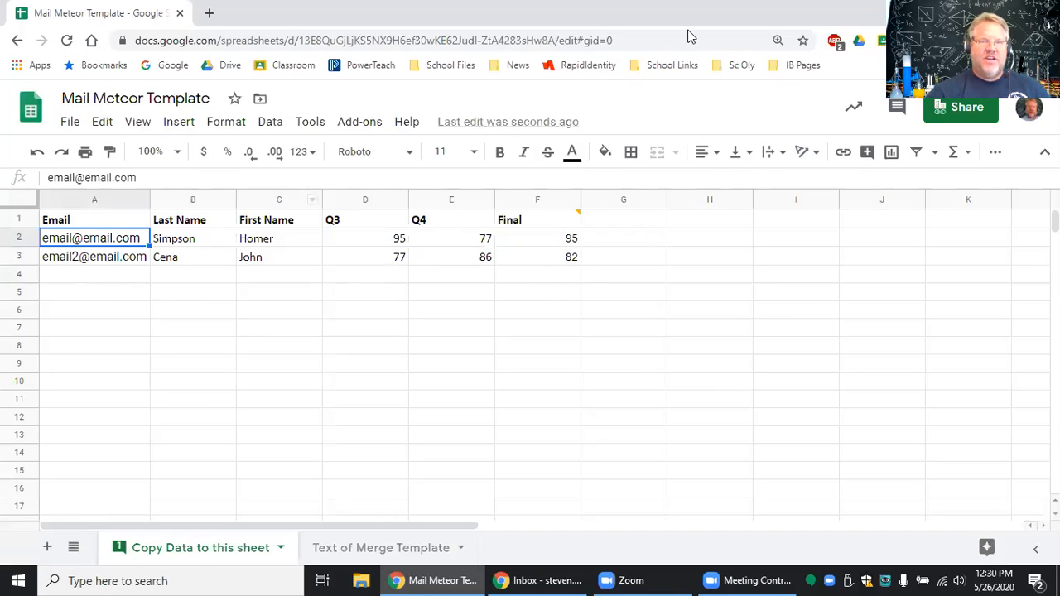